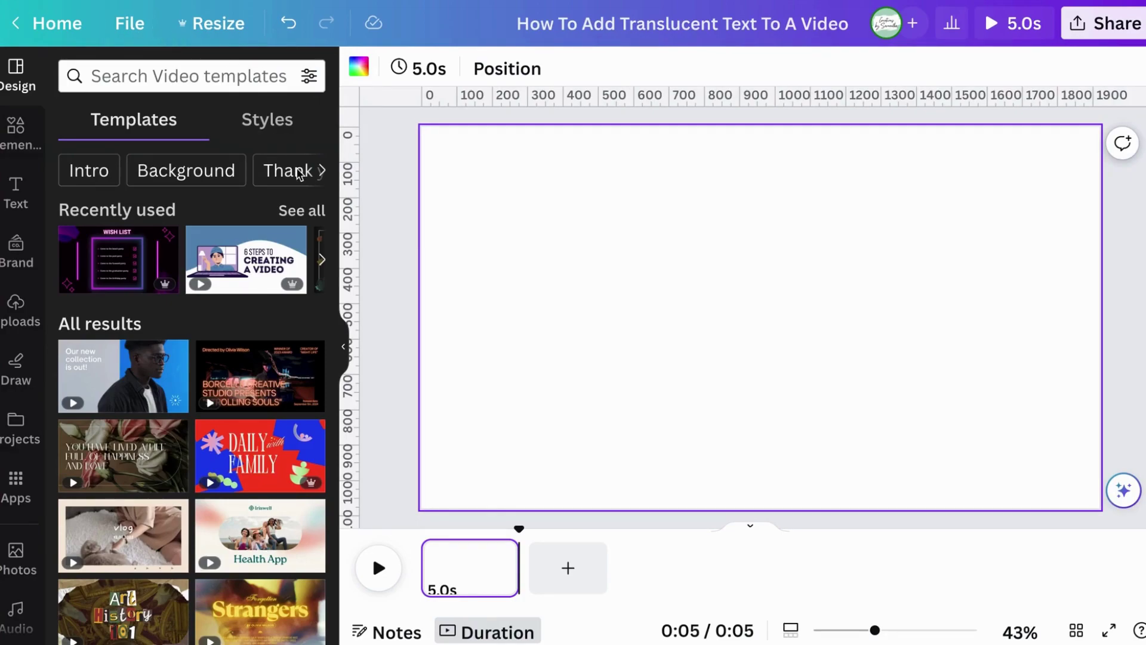
Add the night-time taxi street clip from Videos to the page, giving a 25-second timeline
scroll(16, 616, down, 2)
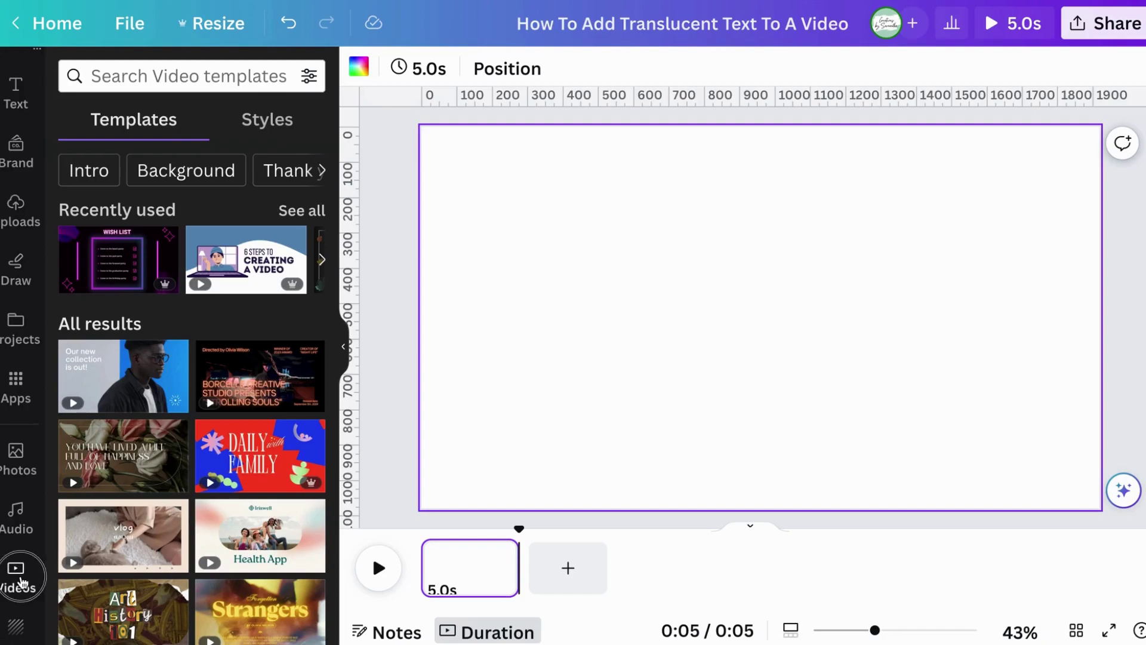
click(17, 576)
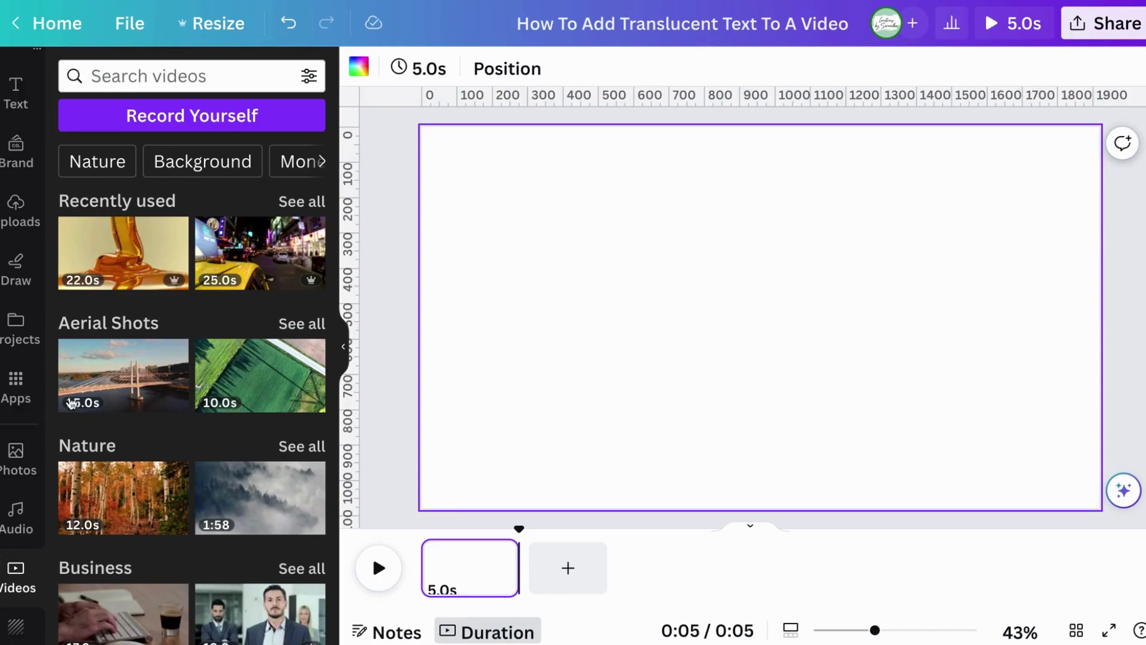
click(260, 266)
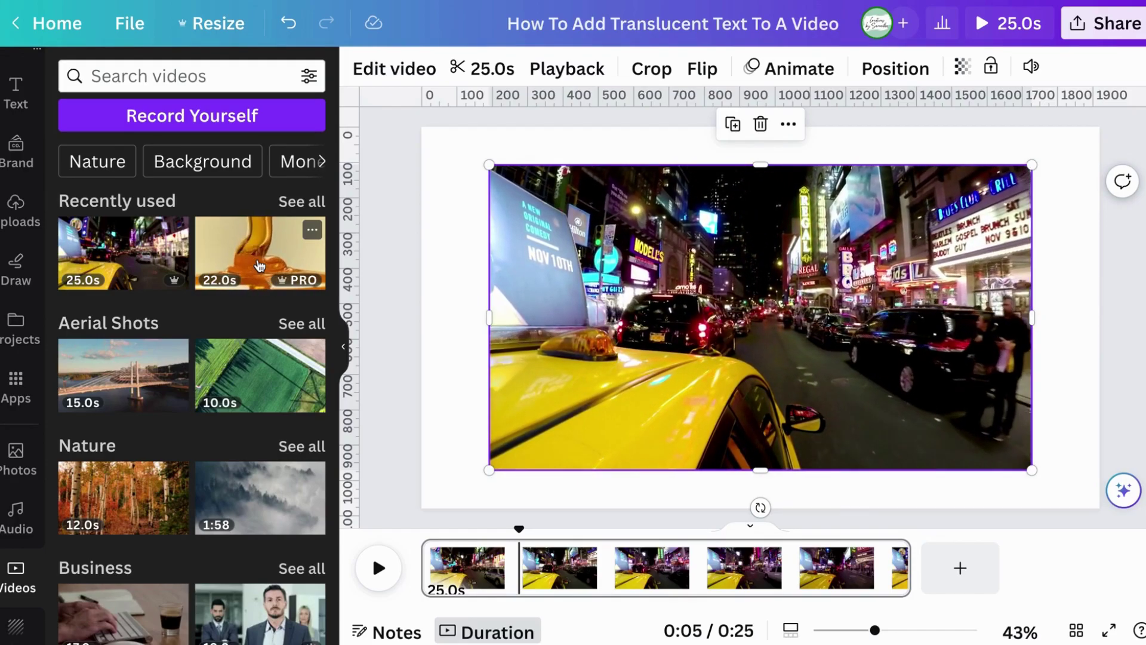
mouse_move(596, 257)
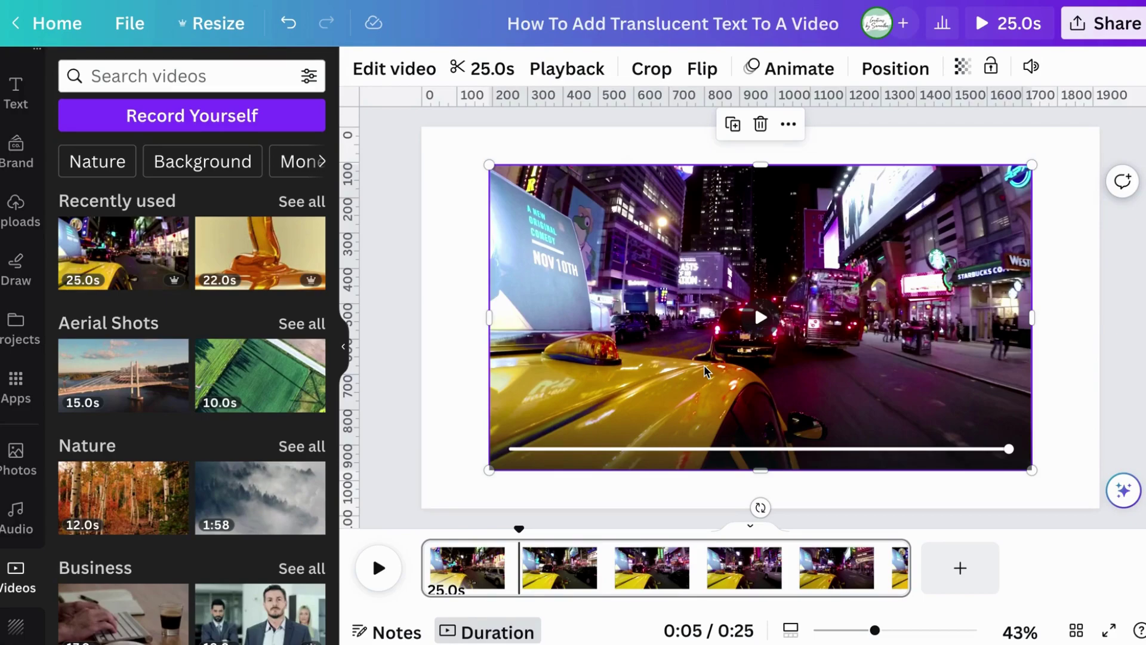
Swap the taxi clip for the 22-second honey pour video and stack an aligned duplicate on top
key(Delete)
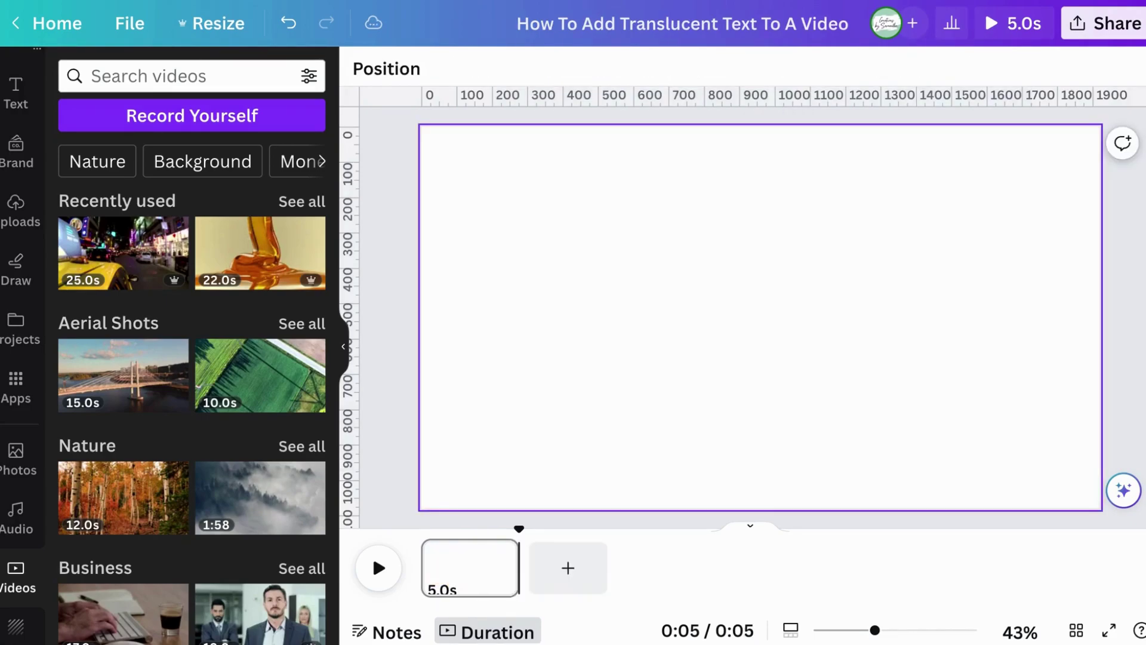
click(242, 252)
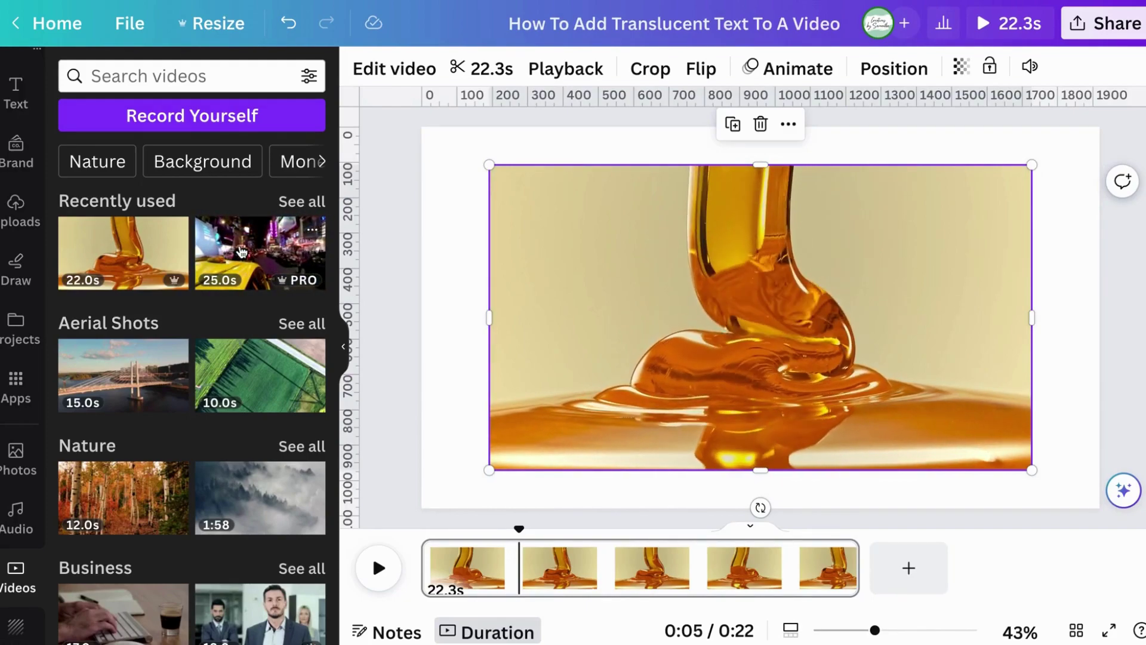
mouse_move(627, 360)
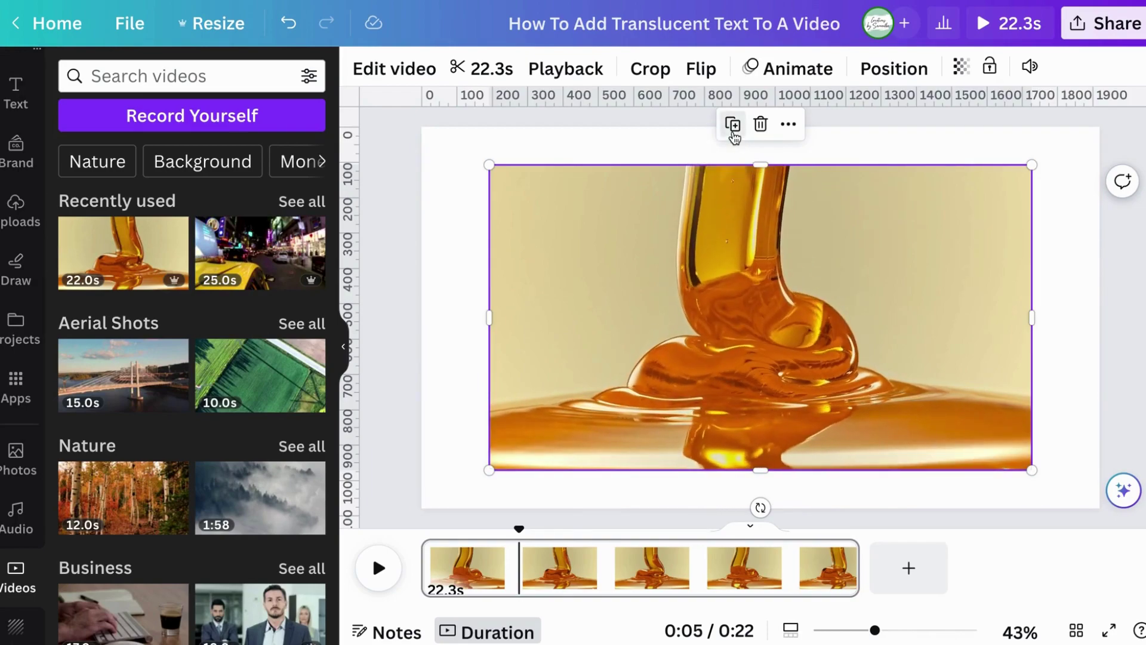
click(733, 128)
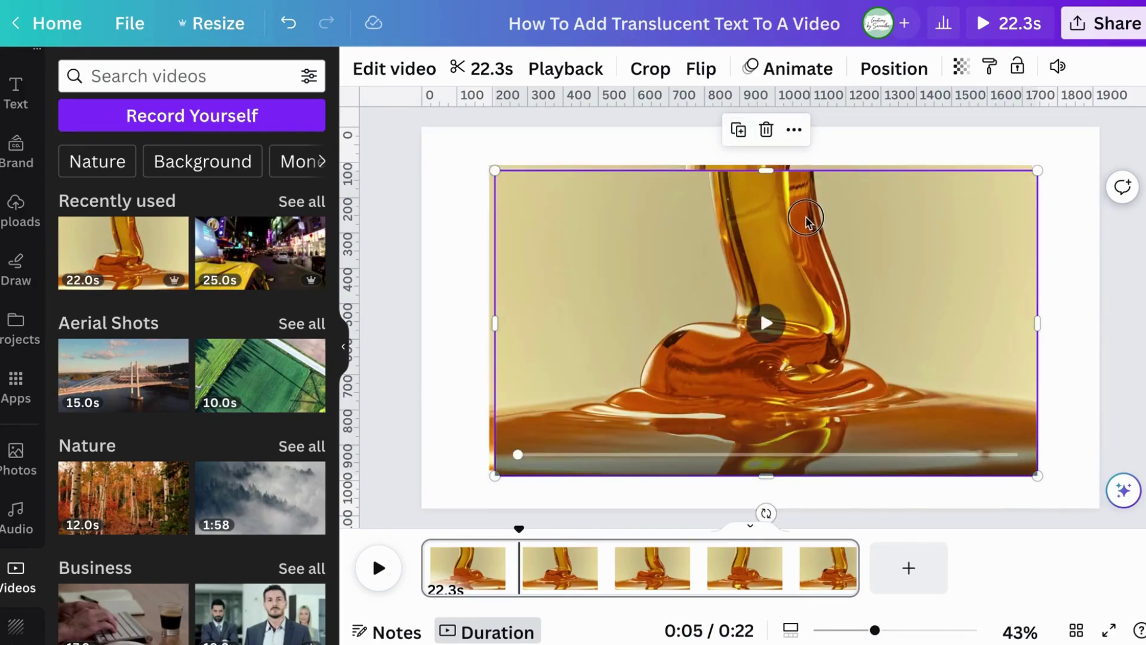
drag(806, 220, 800, 214)
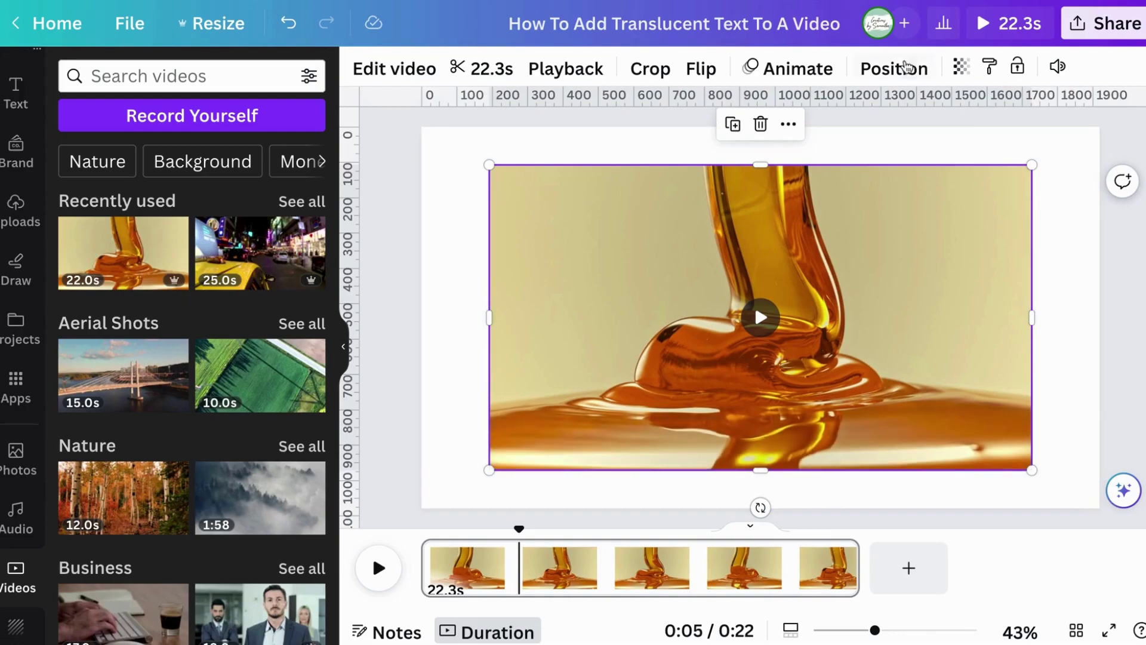
Show the Layers list and select the lower, then the top, honey video layer
click(901, 66)
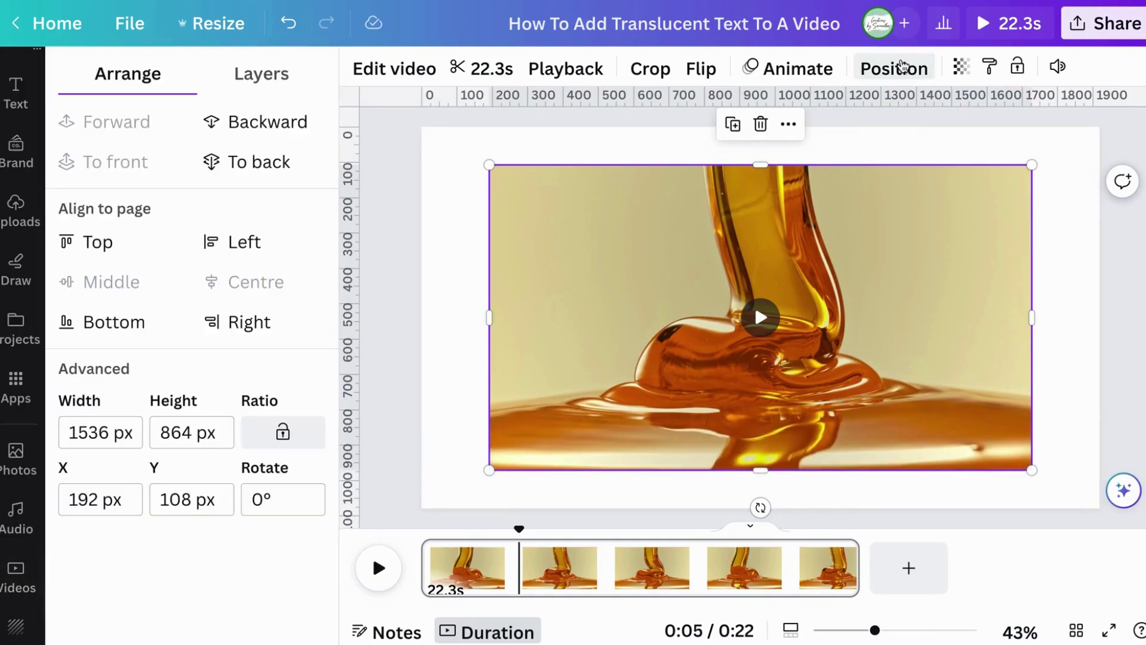
click(266, 76)
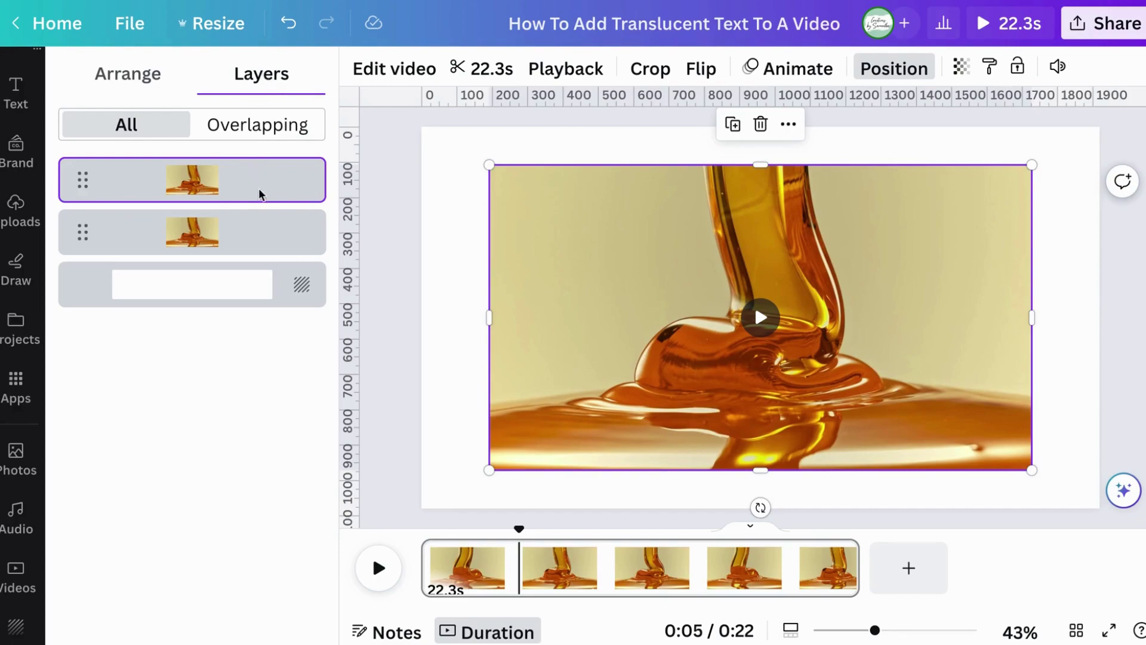
mouse_move(235, 187)
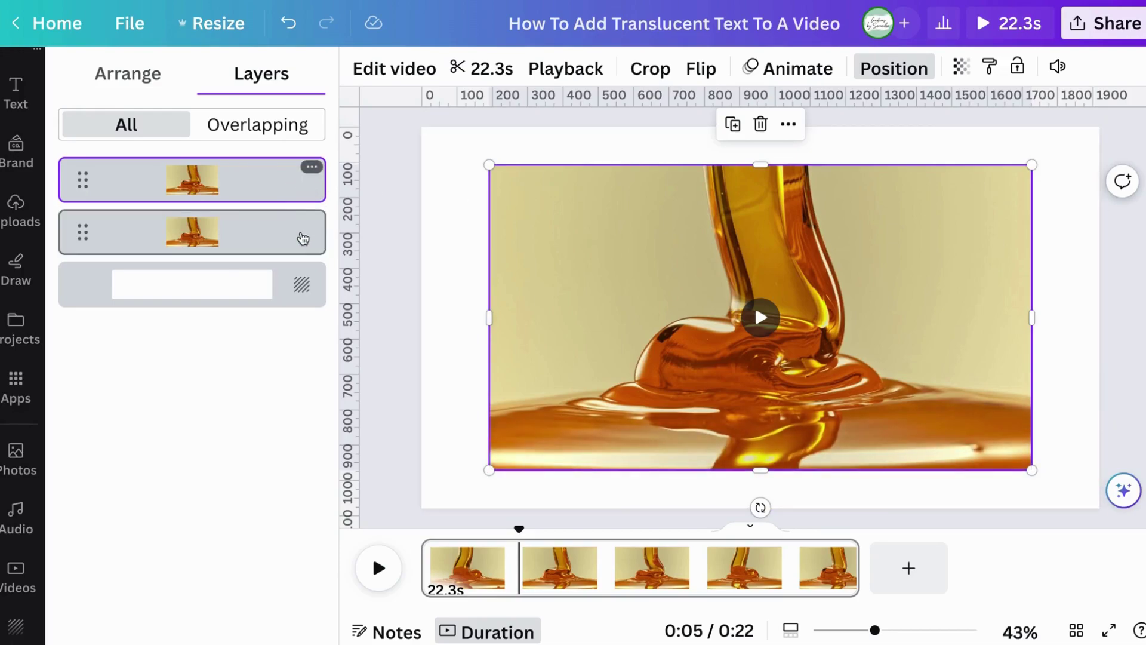
click(304, 240)
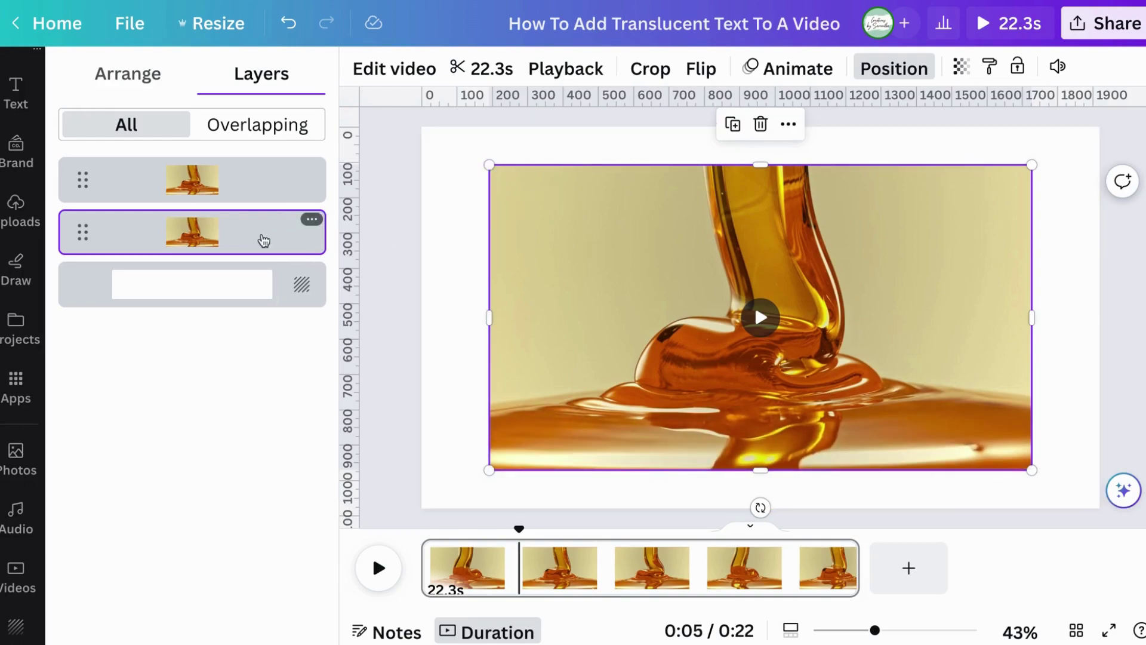
click(279, 197)
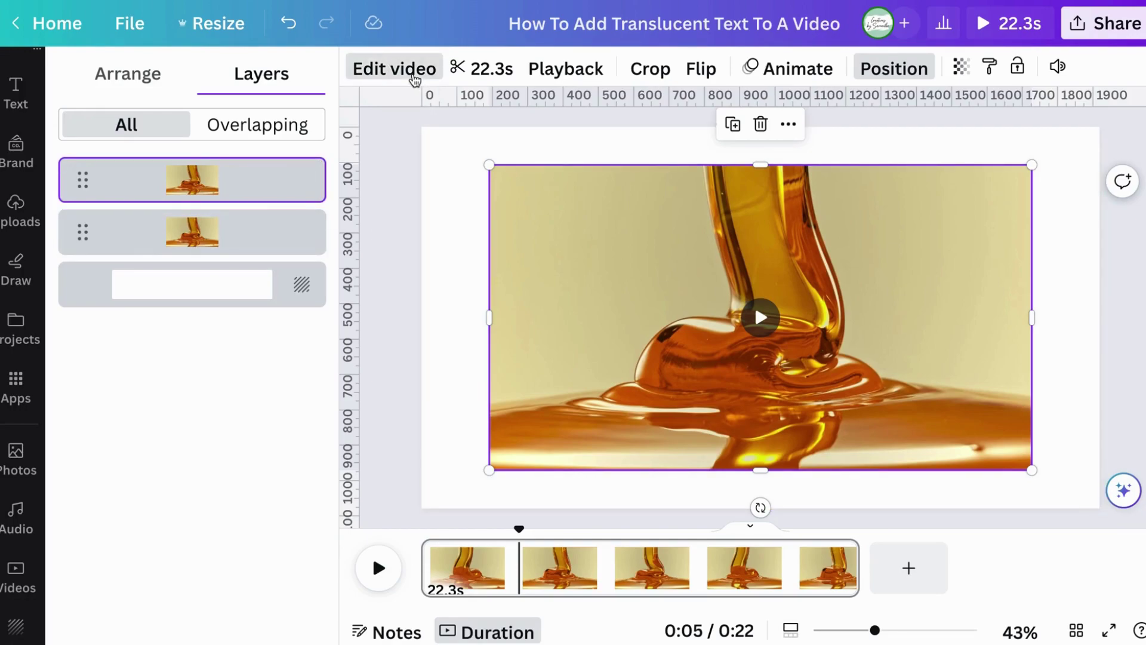
Cut out the background of the top honey video copy with Background Remover
click(395, 68)
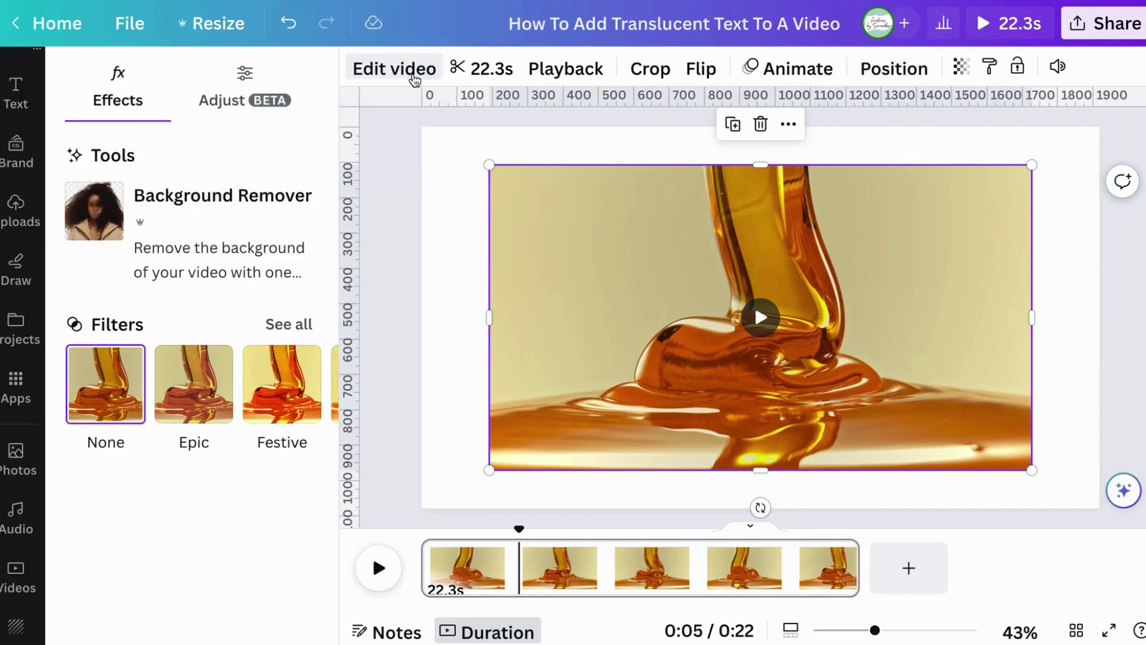
click(255, 207)
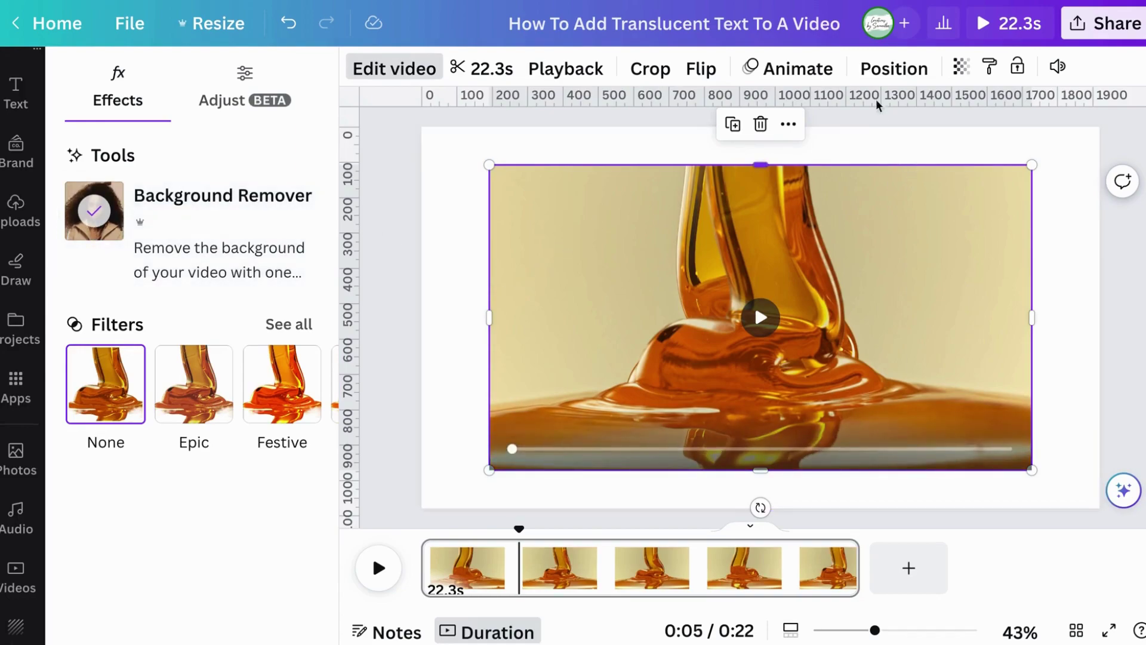
click(891, 71)
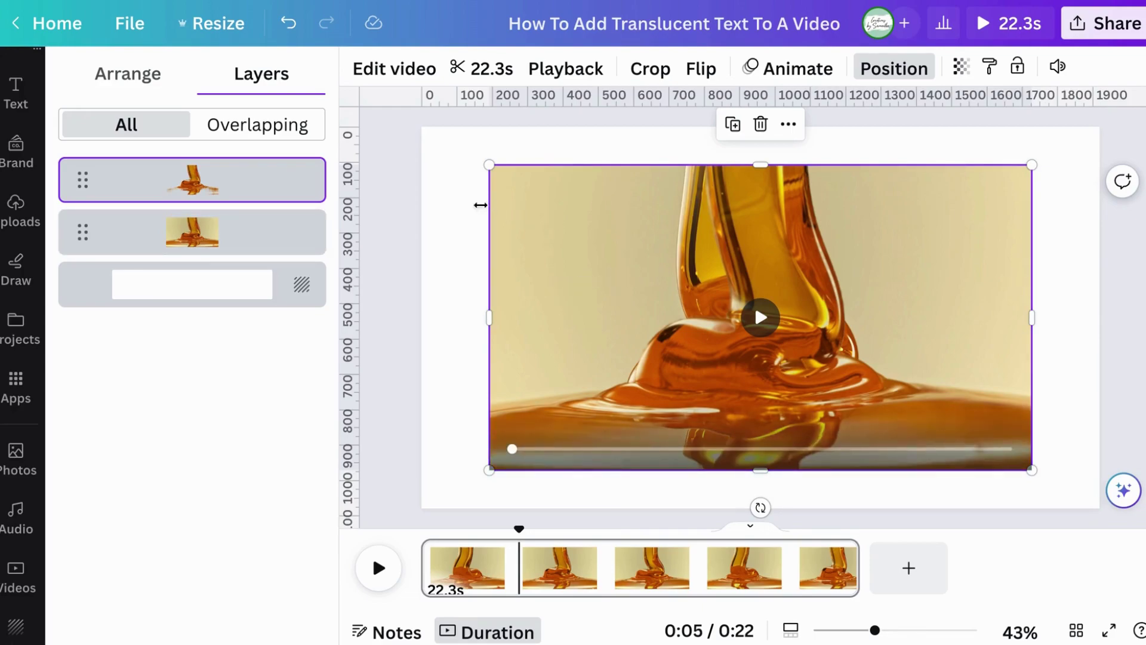
Select both honey layers, move them to the top-left corner, and scale them to fill the 1920×1080 page
shift+click(543, 284)
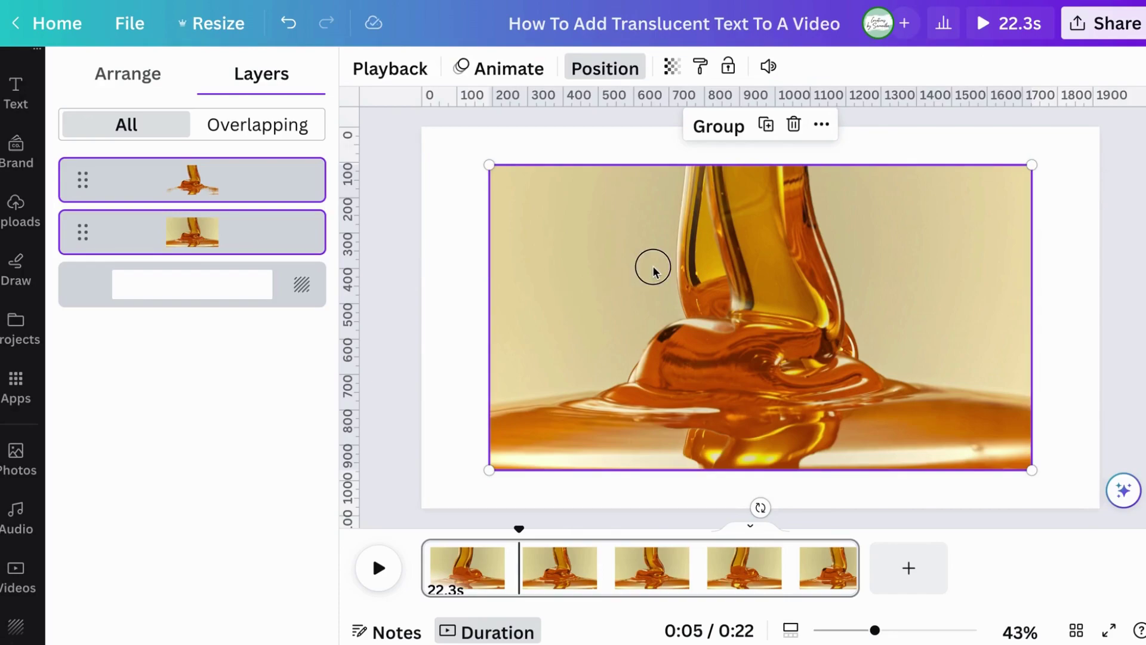
drag(650, 266, 584, 229)
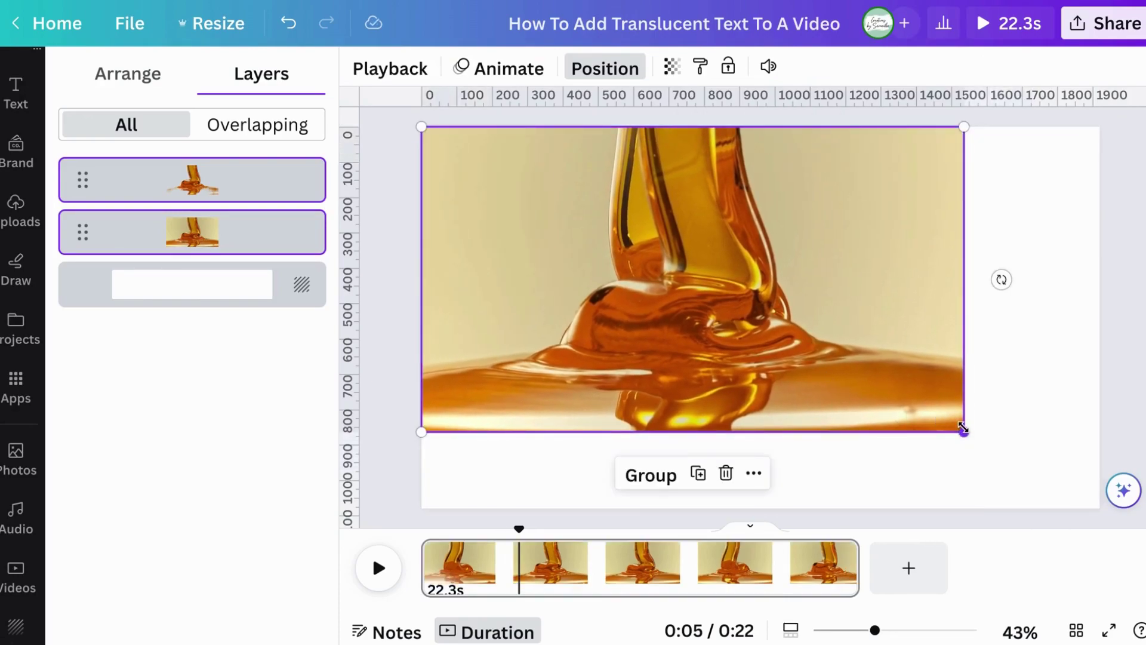
drag(969, 431, 1099, 509)
key(Escape)
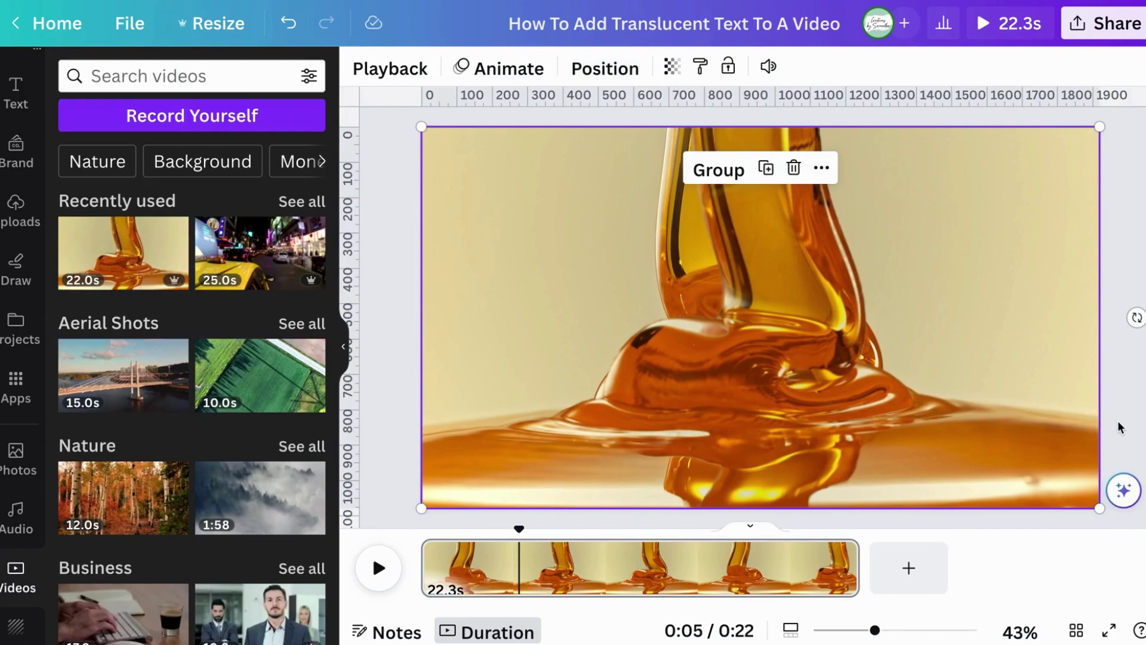
key(Escape)
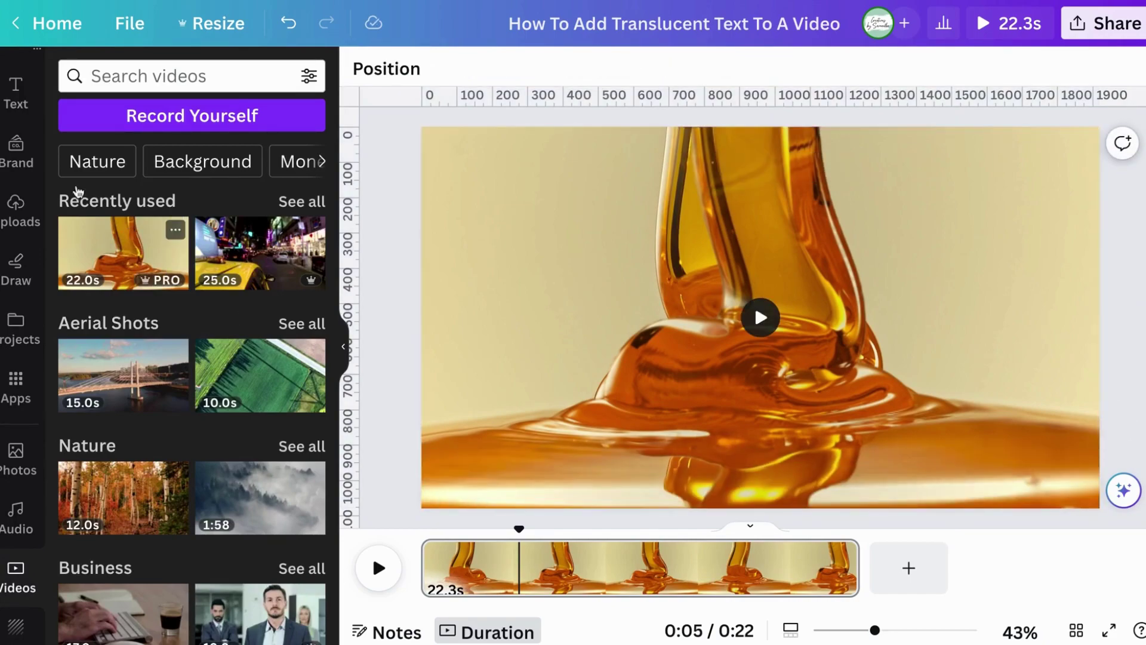
Add a heading text box and enlarge it to span most of the page
click(17, 106)
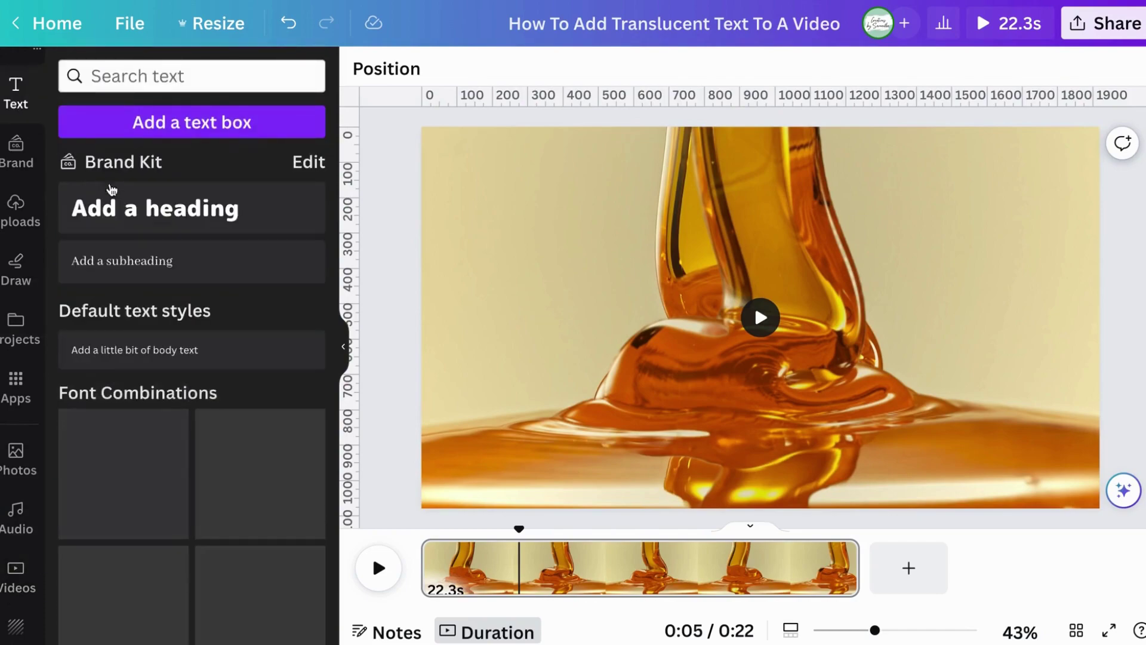
click(157, 213)
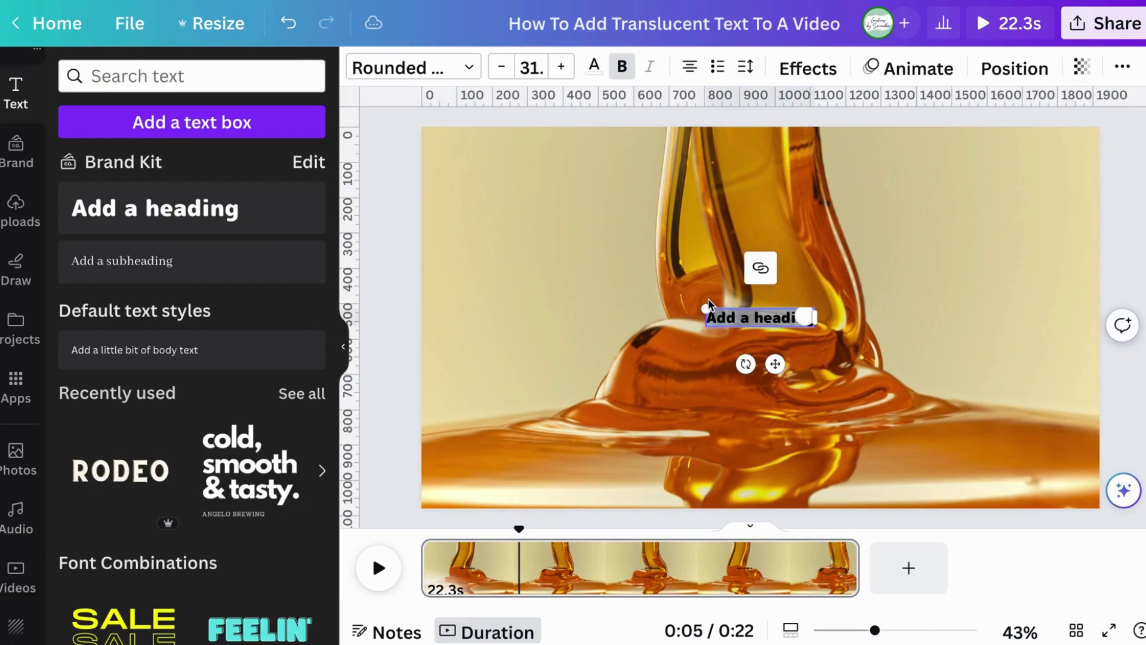
drag(427, 207, 421, 204)
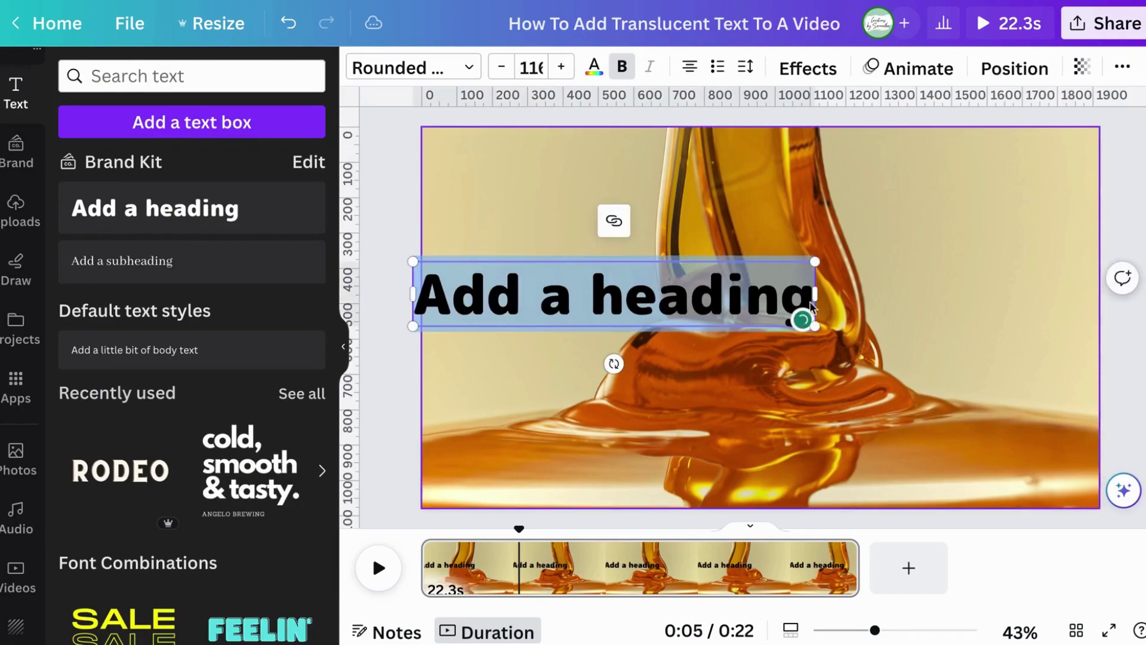
click(815, 263)
click(815, 262)
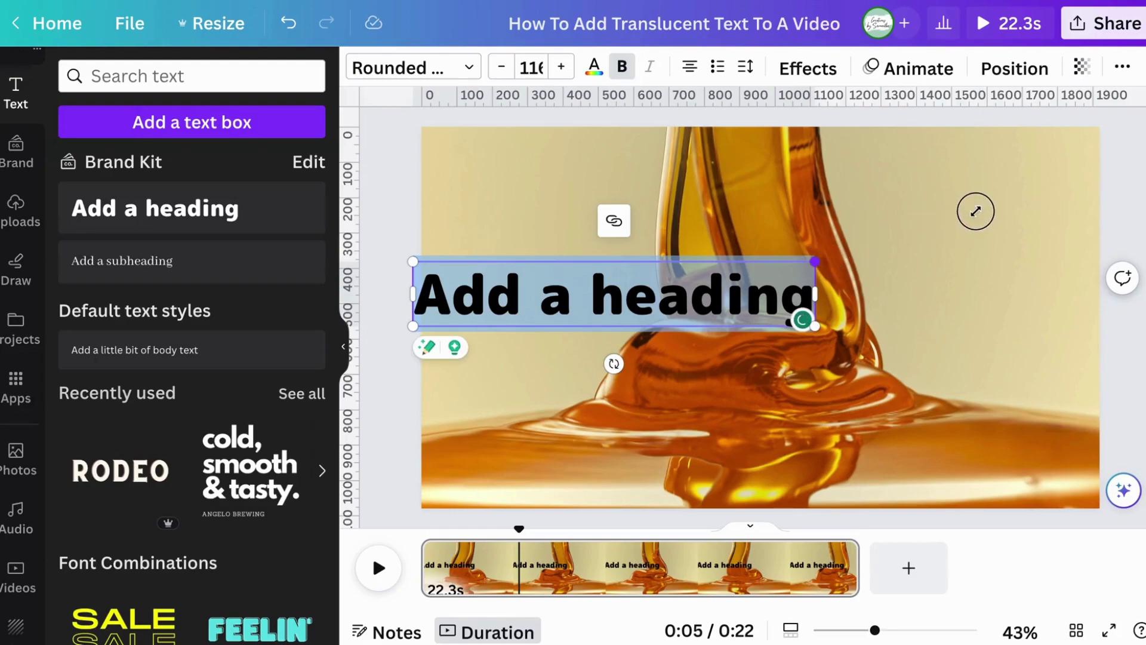
drag(975, 211, 1071, 183)
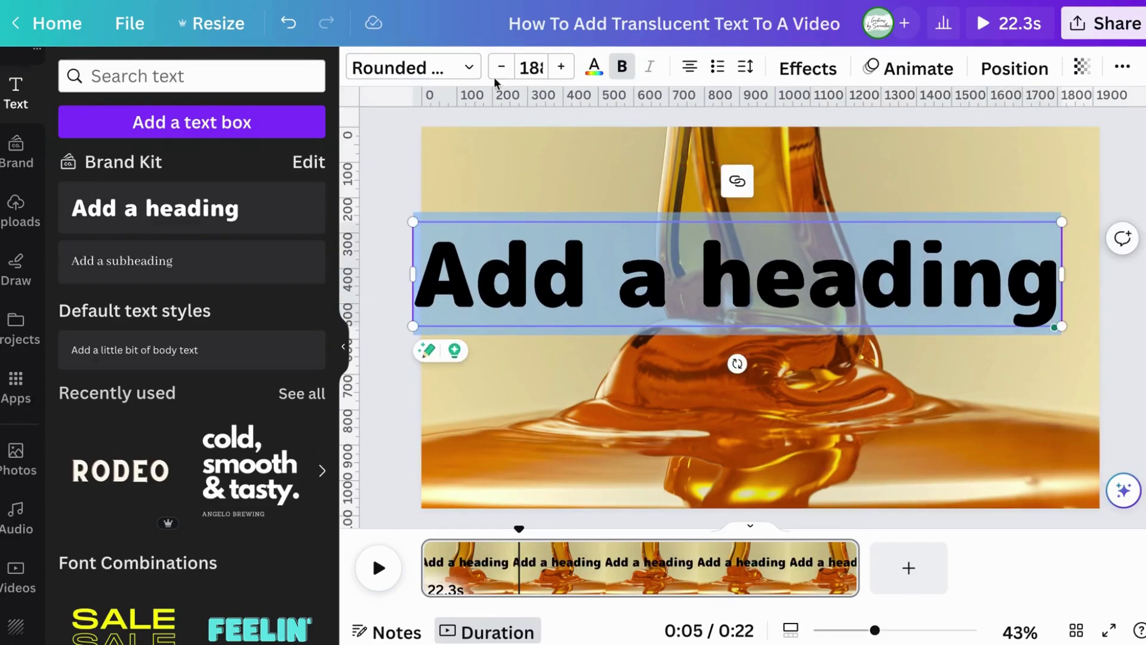
Set the heading font to Abril Fatface and change its text to HONEY
click(446, 72)
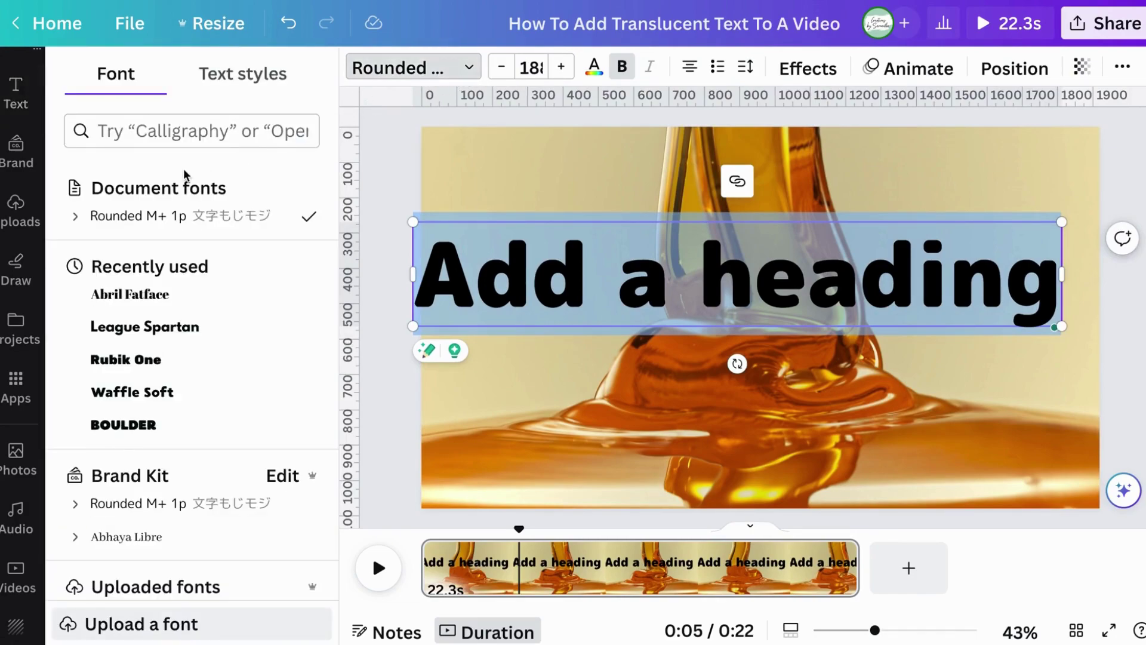
click(149, 295)
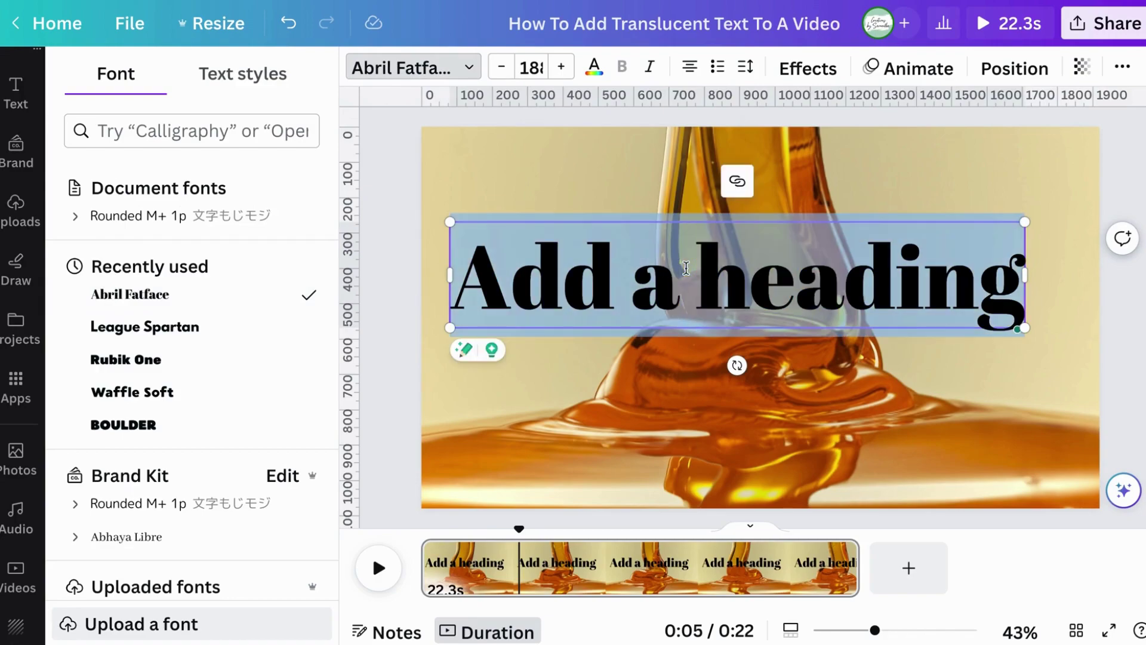
text(h)
key(BackSpace)
text(HONEY)
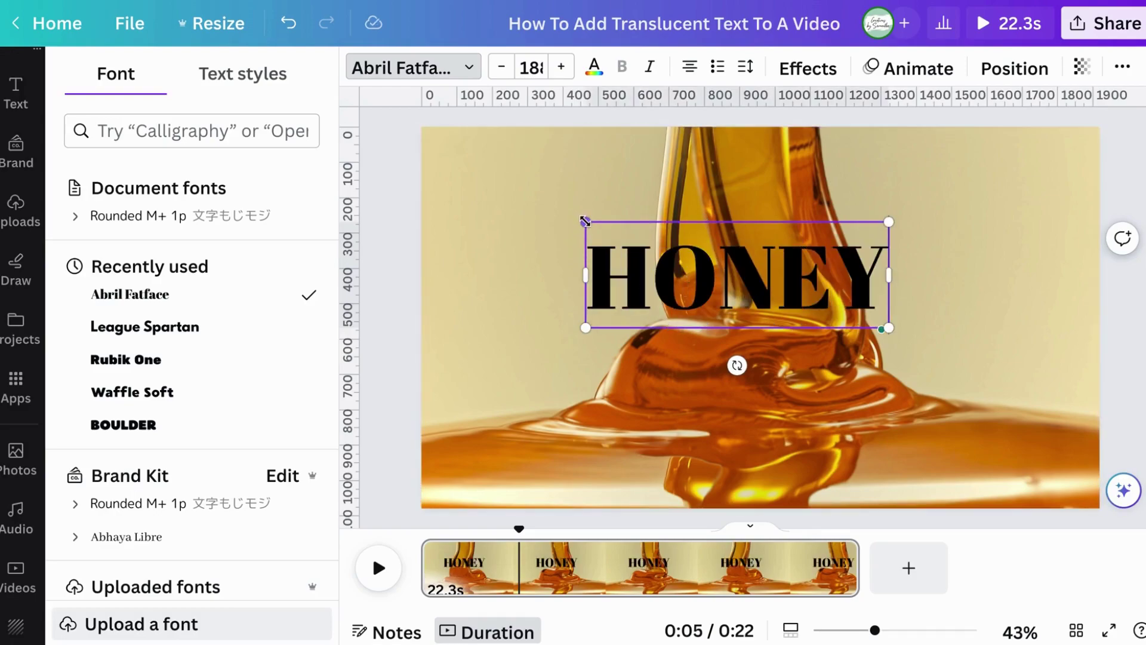
Enlarge HONEY to size 249, centre it over the pour, and delete the extra duplicate
drag(507, 211, 487, 186)
click(929, 274)
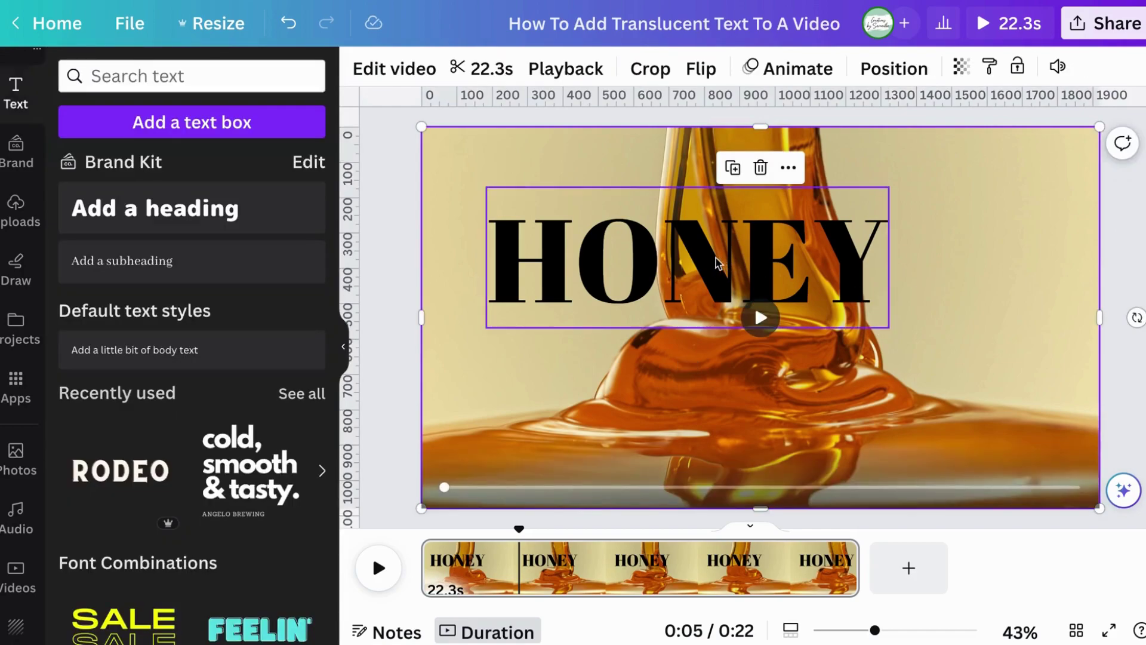
drag(720, 260, 789, 318)
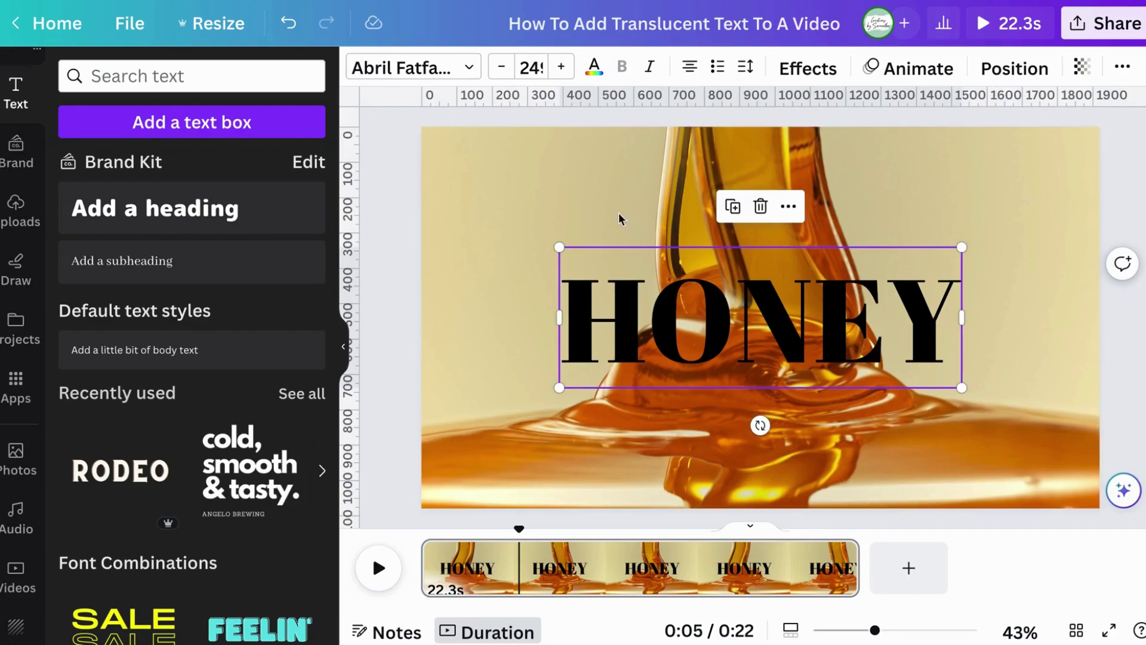
click(734, 207)
drag(756, 340, 756, 244)
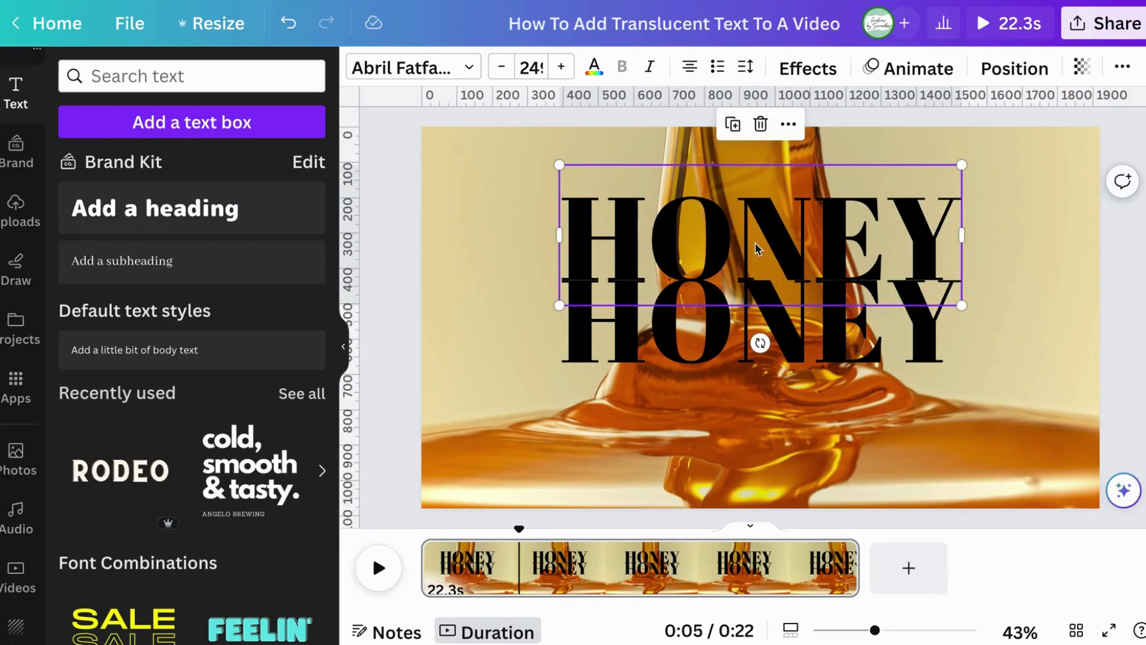
click(761, 124)
click(753, 336)
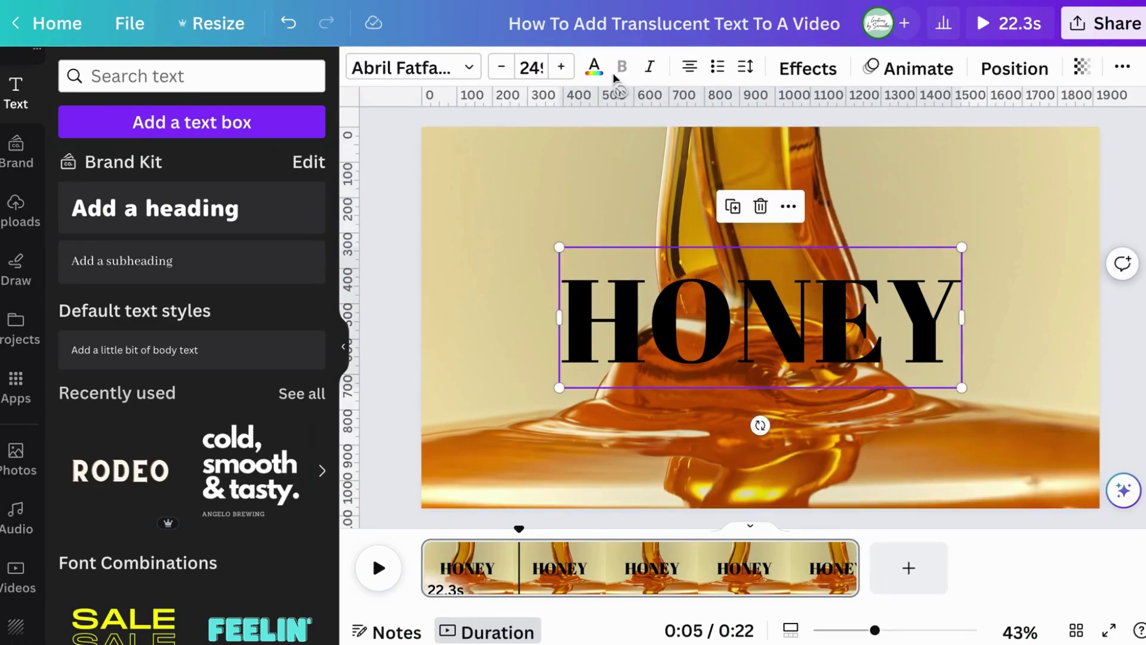
Make the HONEY text white and place the white copy above the original
click(594, 66)
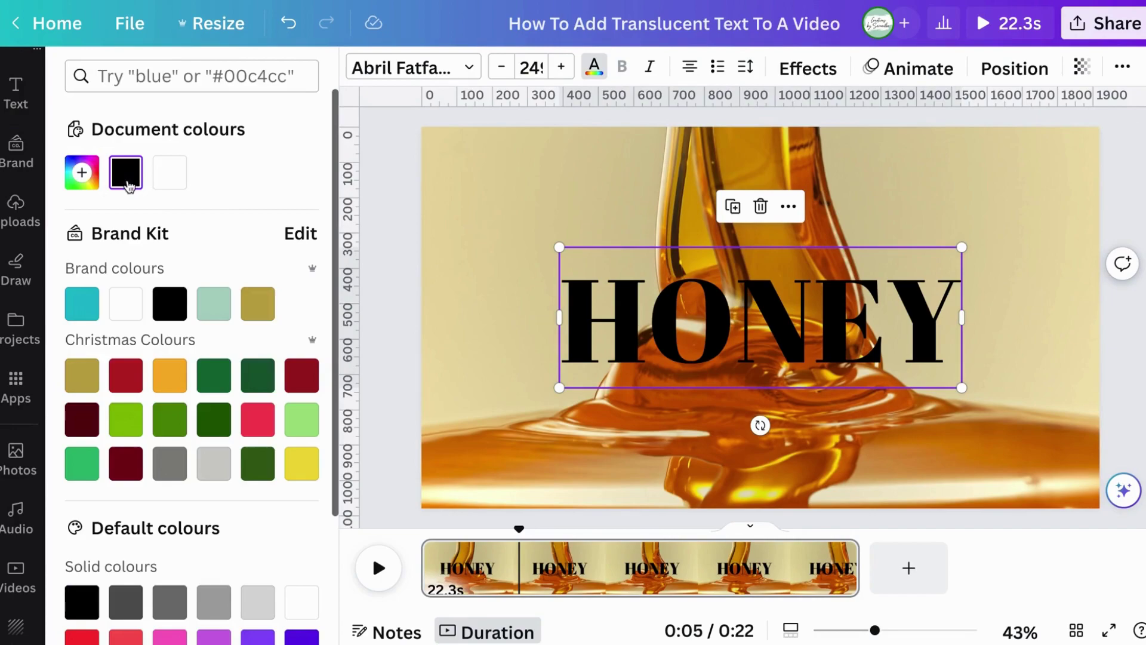
click(169, 175)
drag(782, 324, 781, 226)
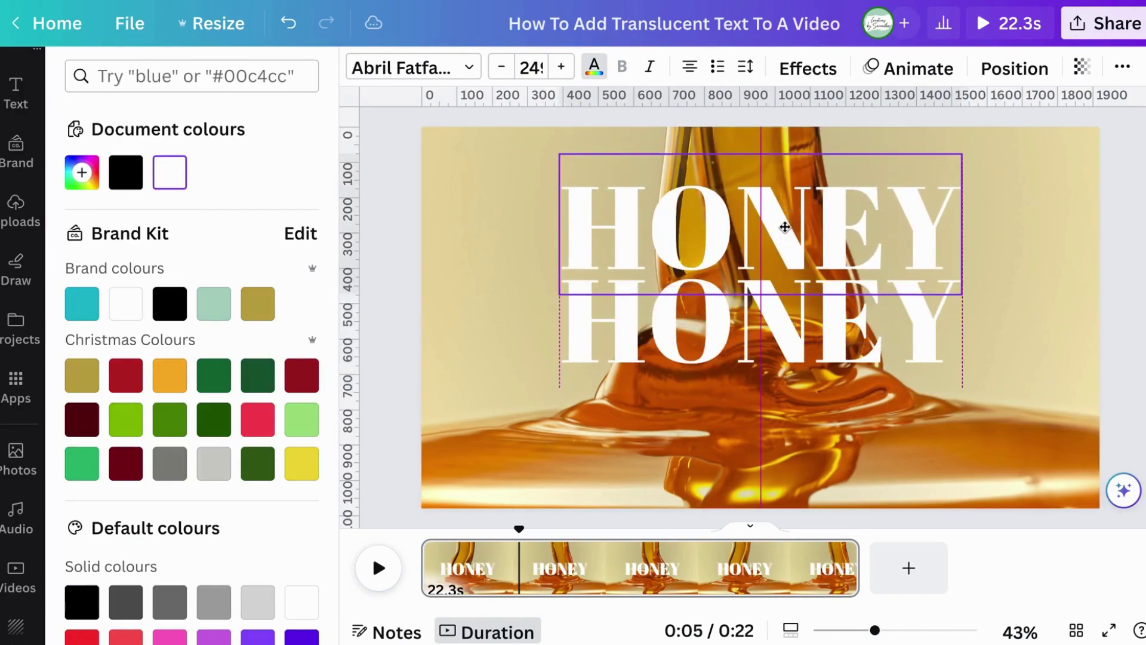
Make the top HONEY copy hollow with thickness 1 and lay it over the solid HONEY
click(817, 67)
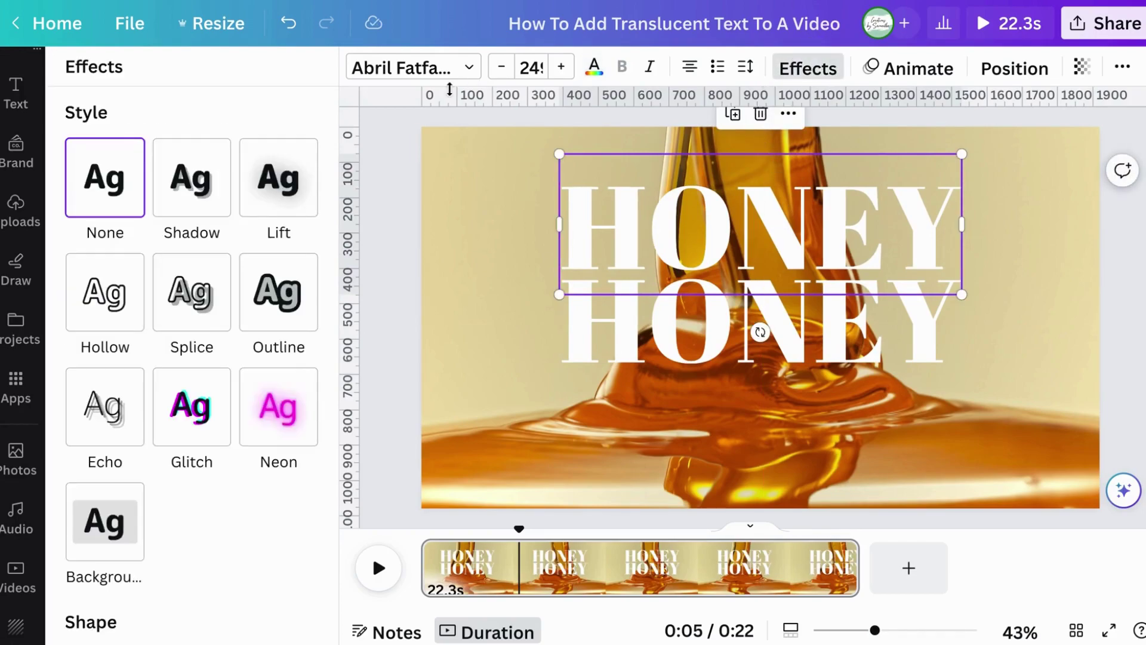
click(107, 295)
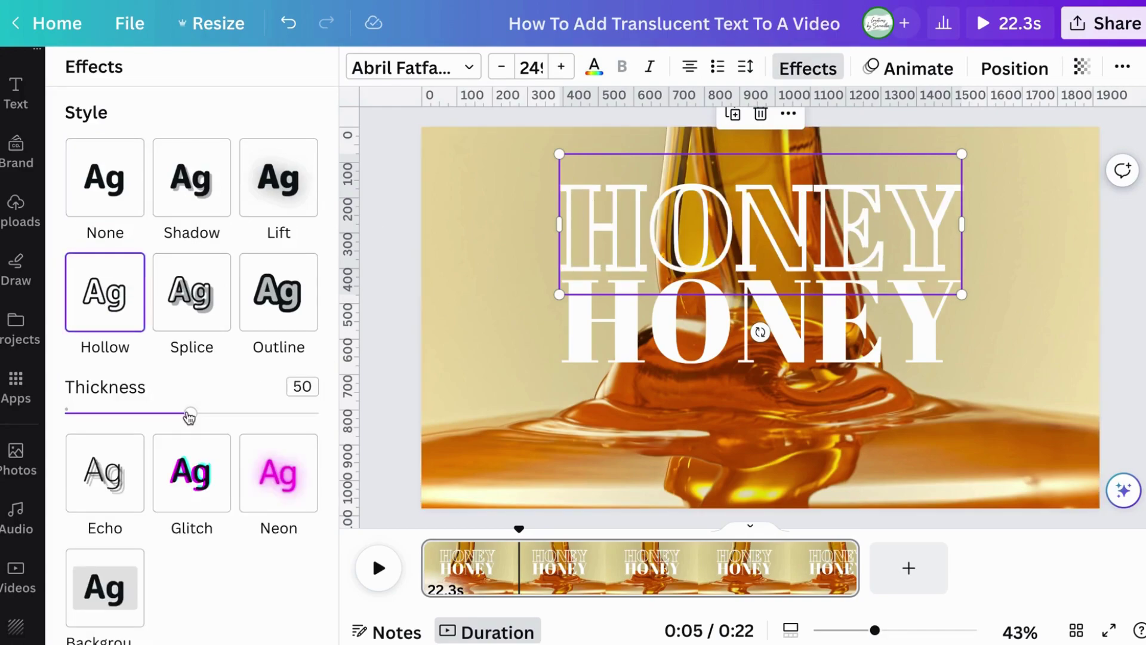
drag(189, 416, 56, 412)
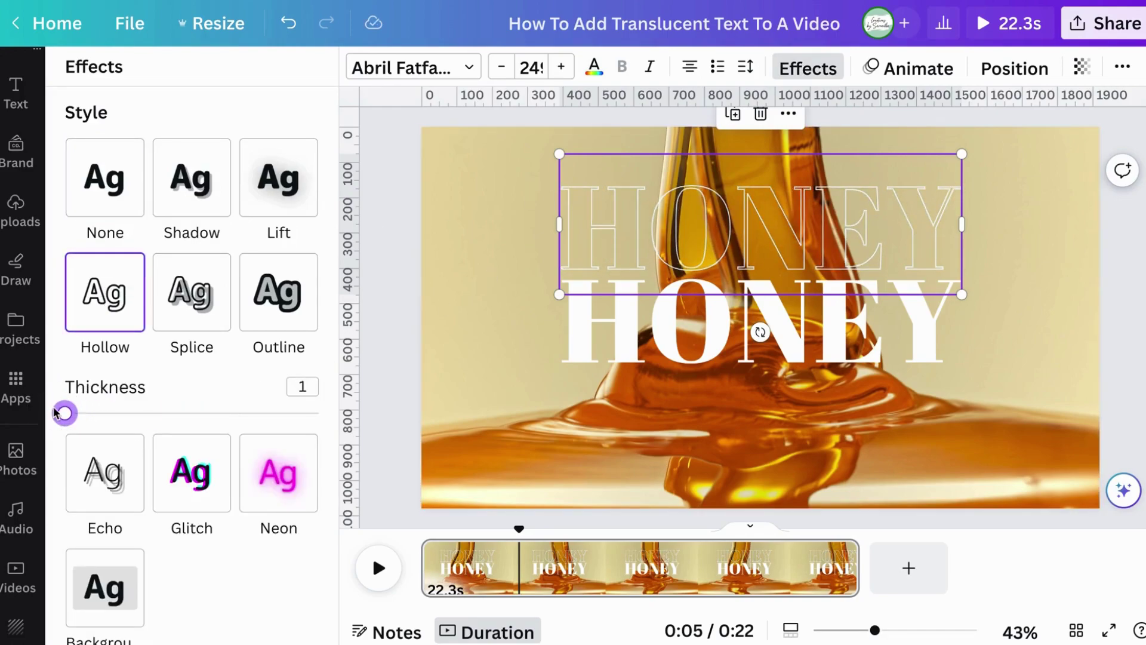
drag(713, 201, 711, 280)
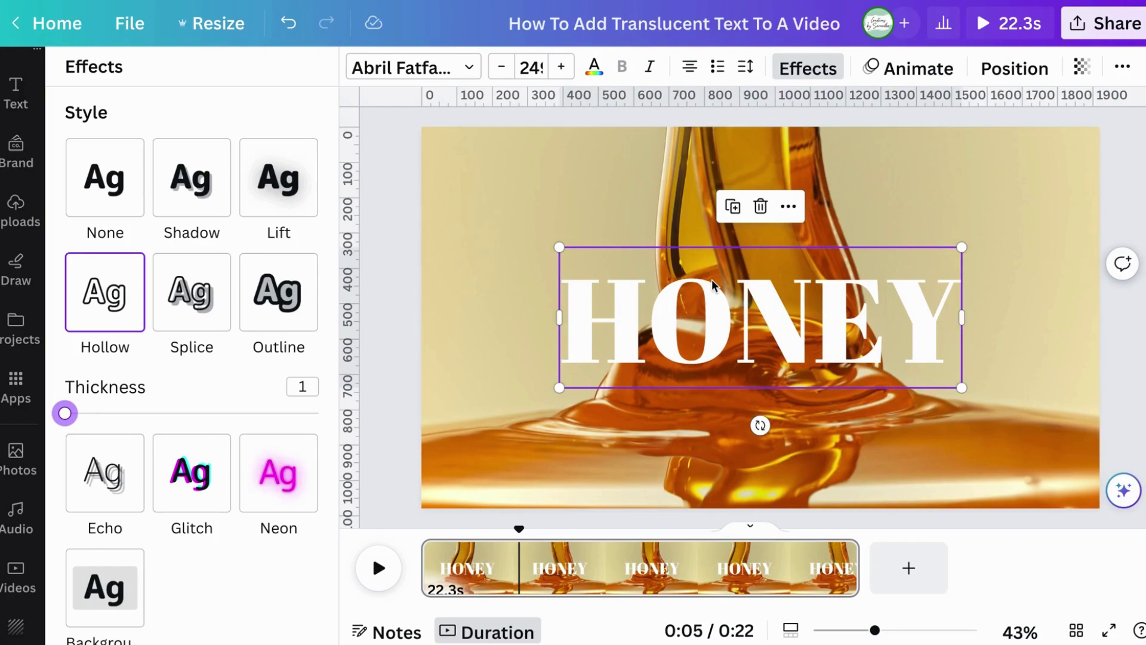
click(1008, 70)
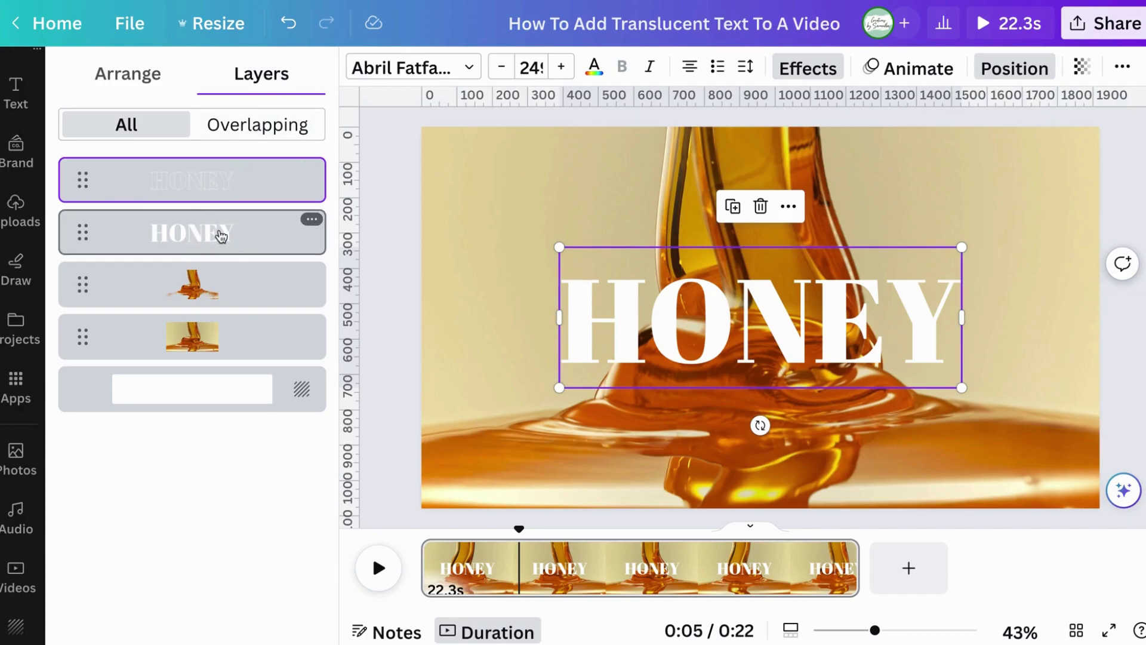
Move the solid HONEY layer below the honey cutout layer and preview the playback
click(221, 235)
drag(222, 232, 220, 314)
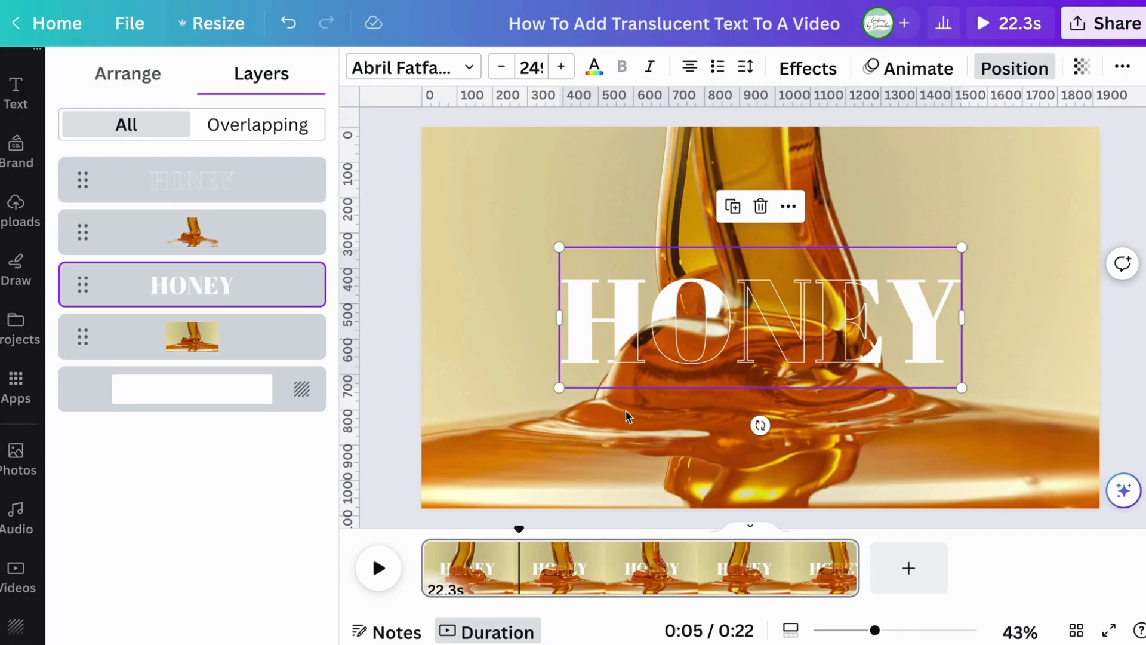
click(379, 568)
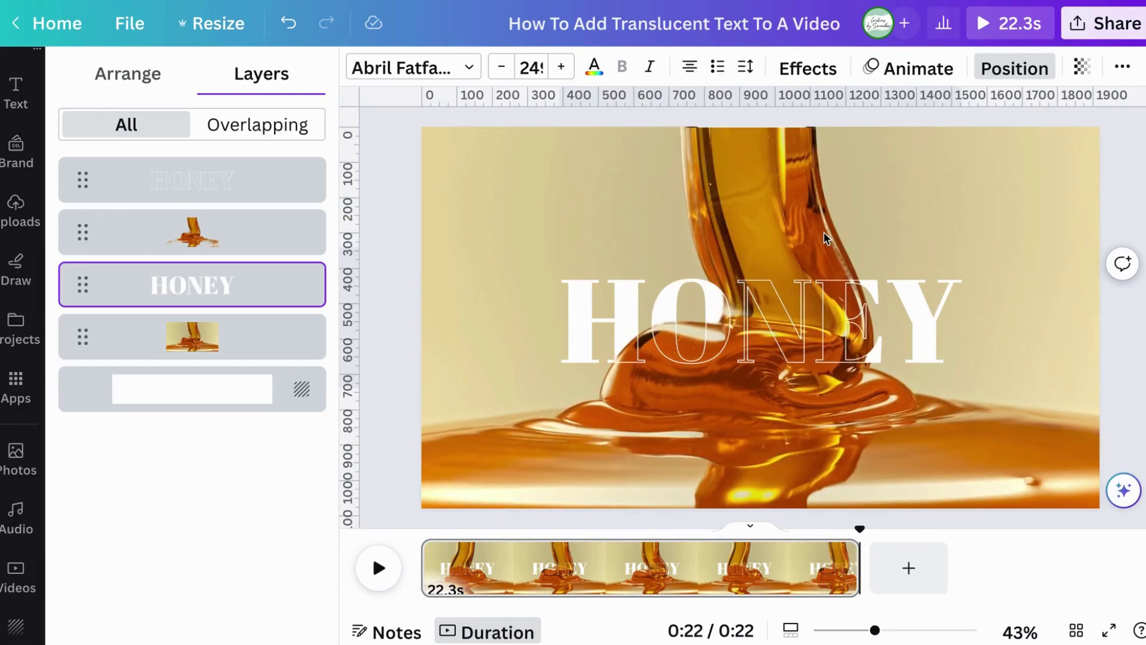
Download the design as an MP4 video and play the exported file
click(1129, 26)
click(986, 482)
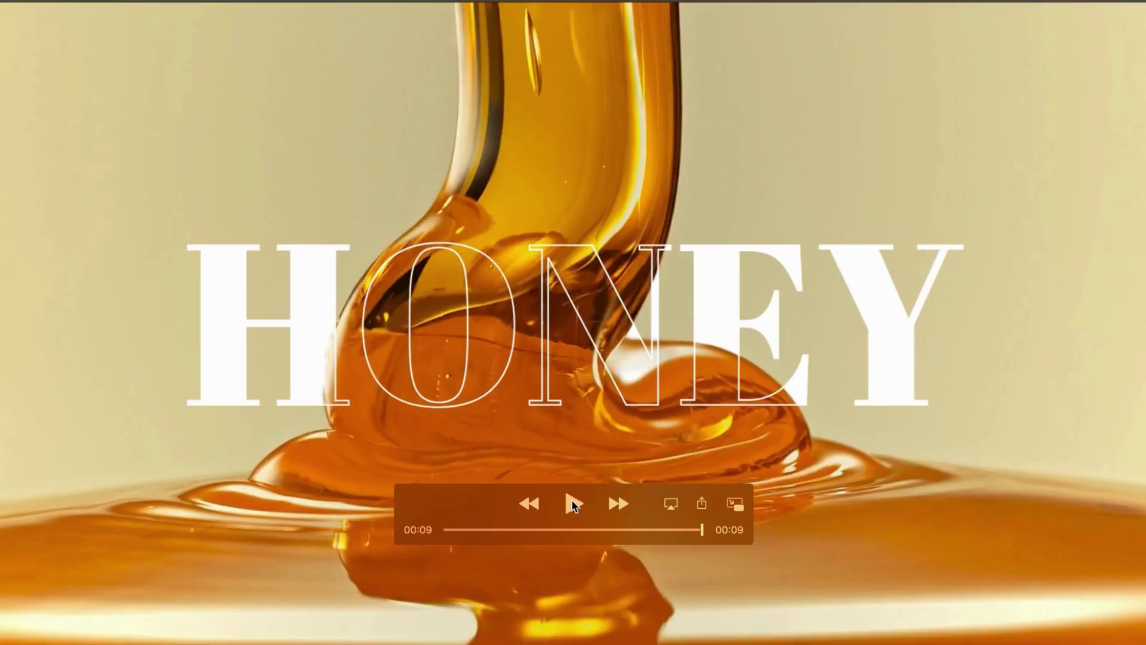
click(573, 504)
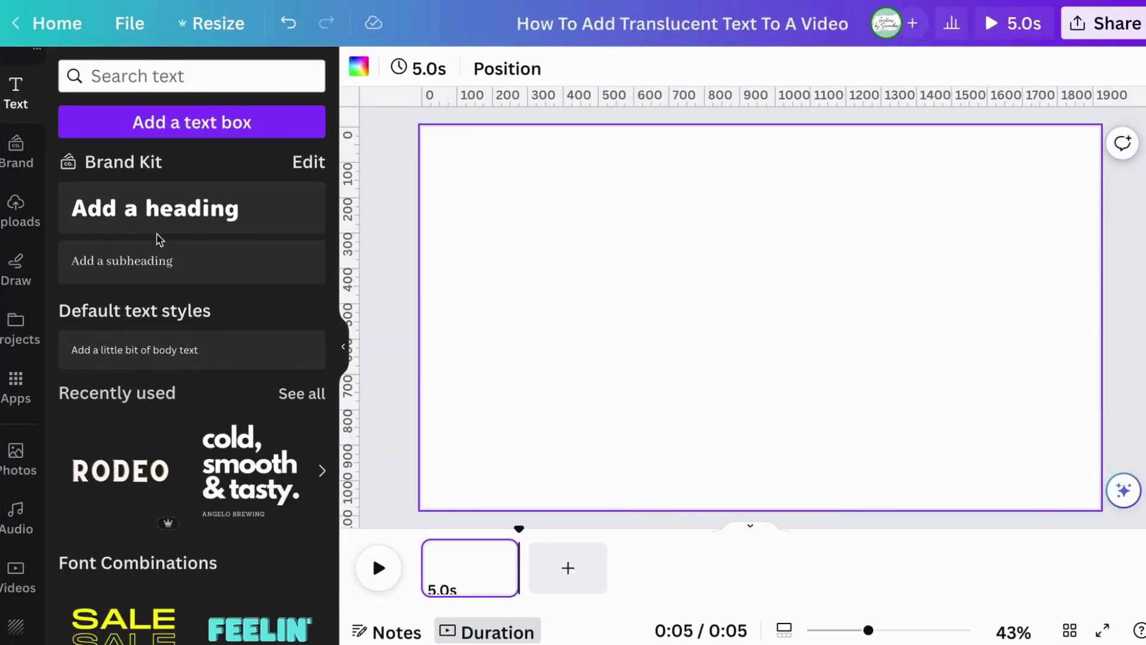
Add the woman clip from recently used videos to the page, paused and rewound to the start
click(13, 577)
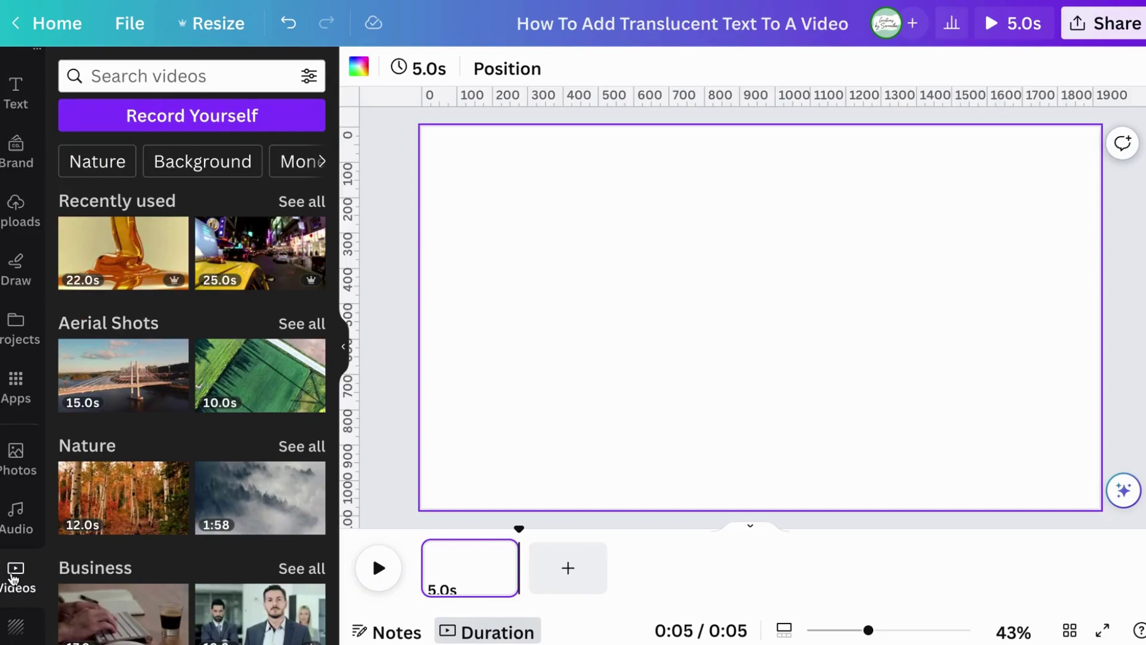
click(297, 206)
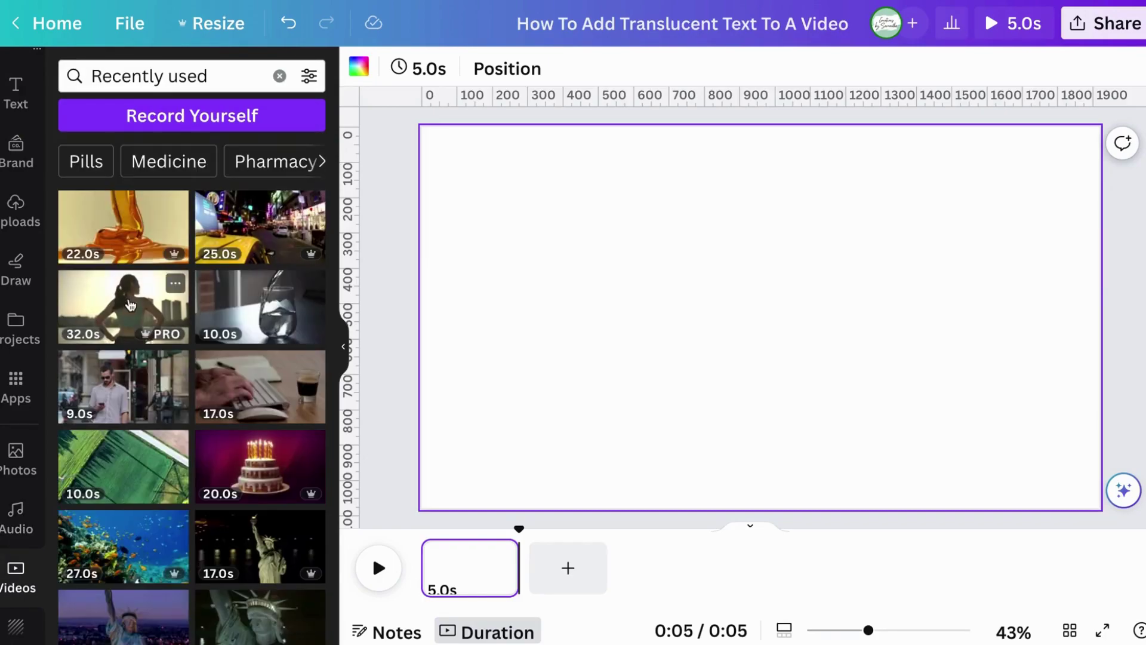
click(131, 298)
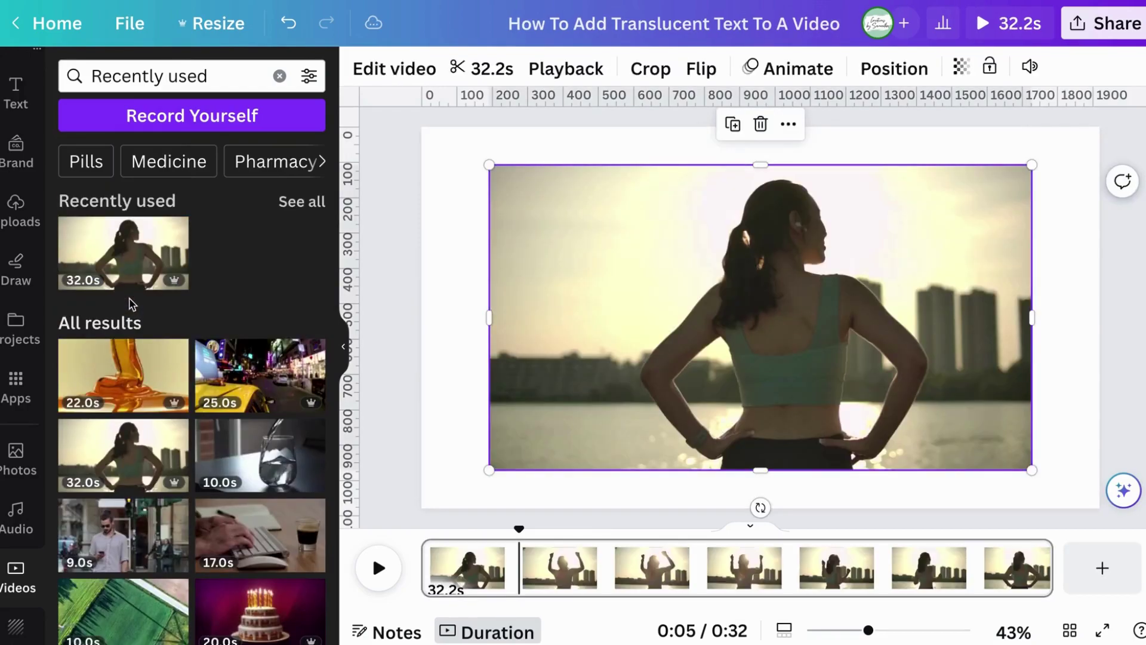
click(842, 331)
drag(838, 332, 846, 334)
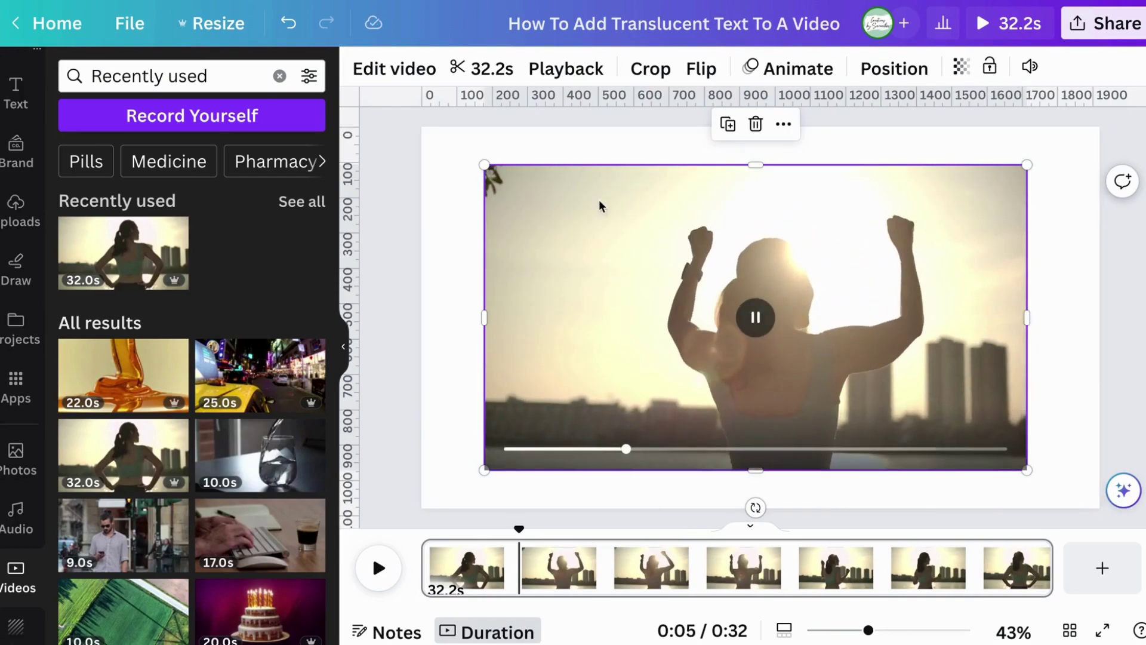
click(755, 317)
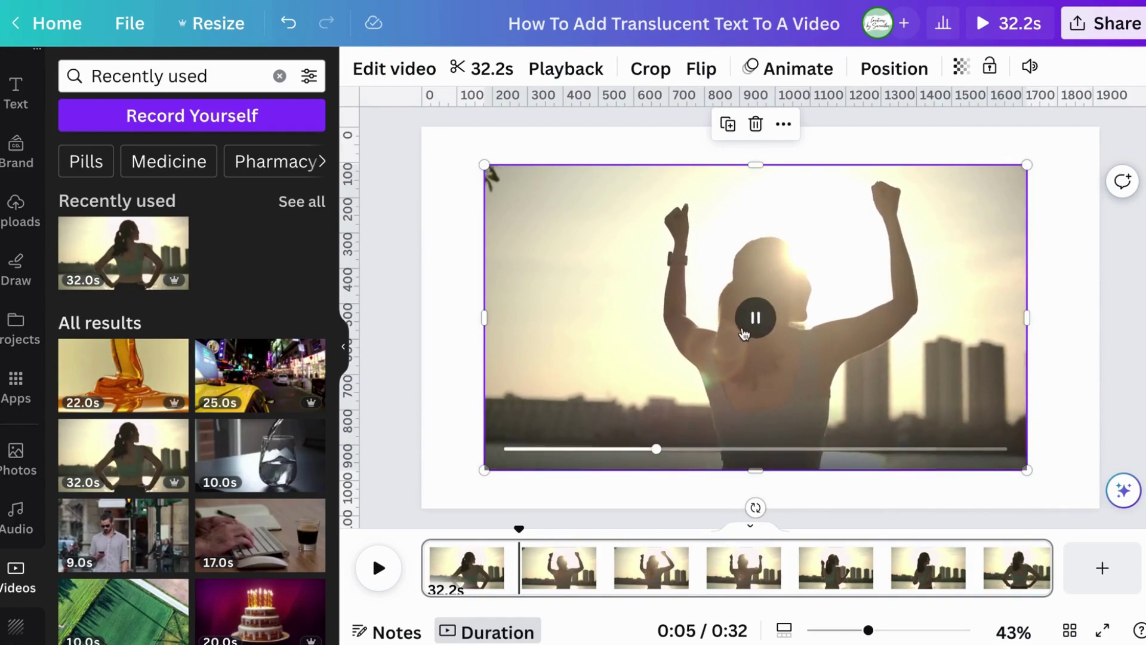
drag(650, 449, 465, 436)
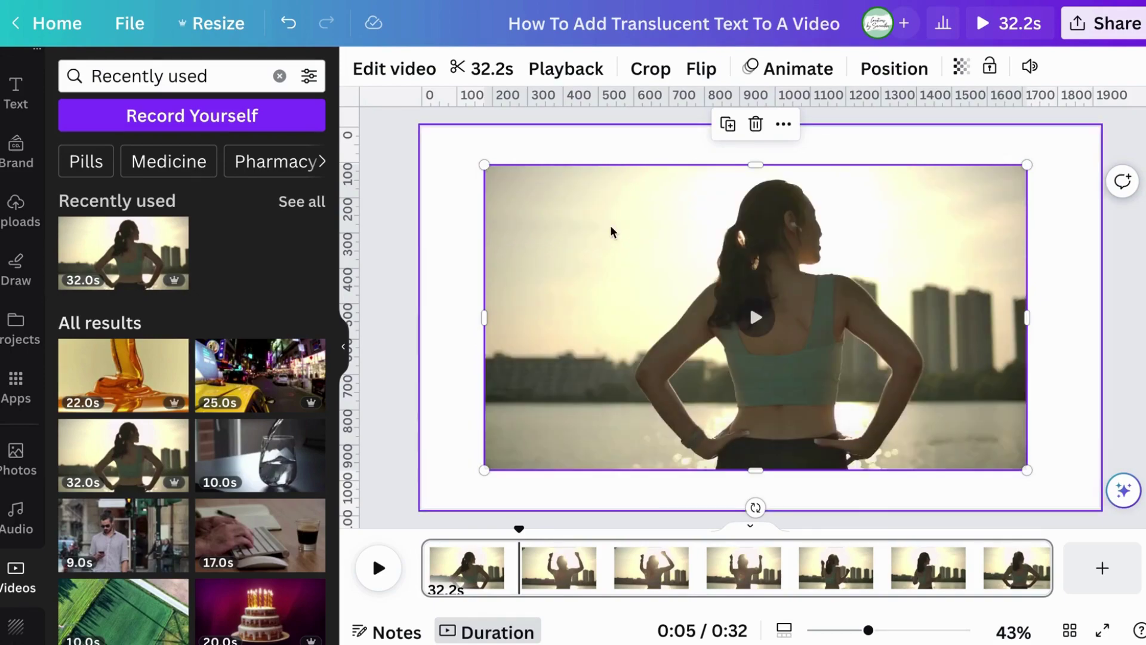
Duplicate the woman video and enlarge both stacked copies to fill the whole page
click(727, 123)
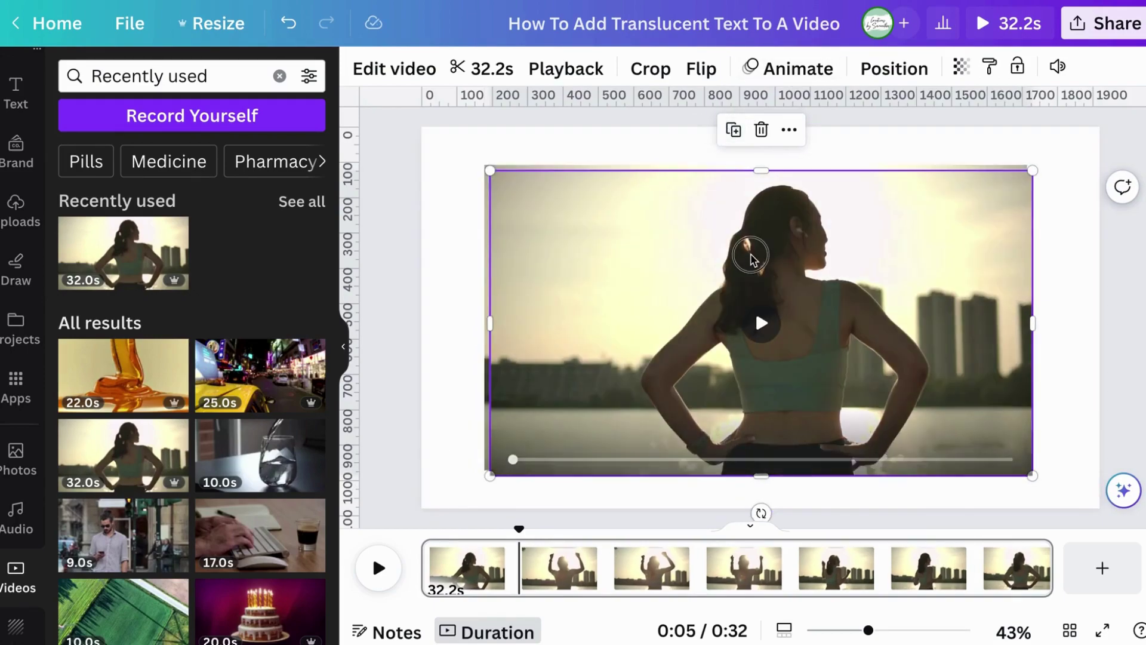
mouse_move(747, 249)
mouse_down()
mouse_move(724, 248)
mouse_move(743, 245)
mouse_up()
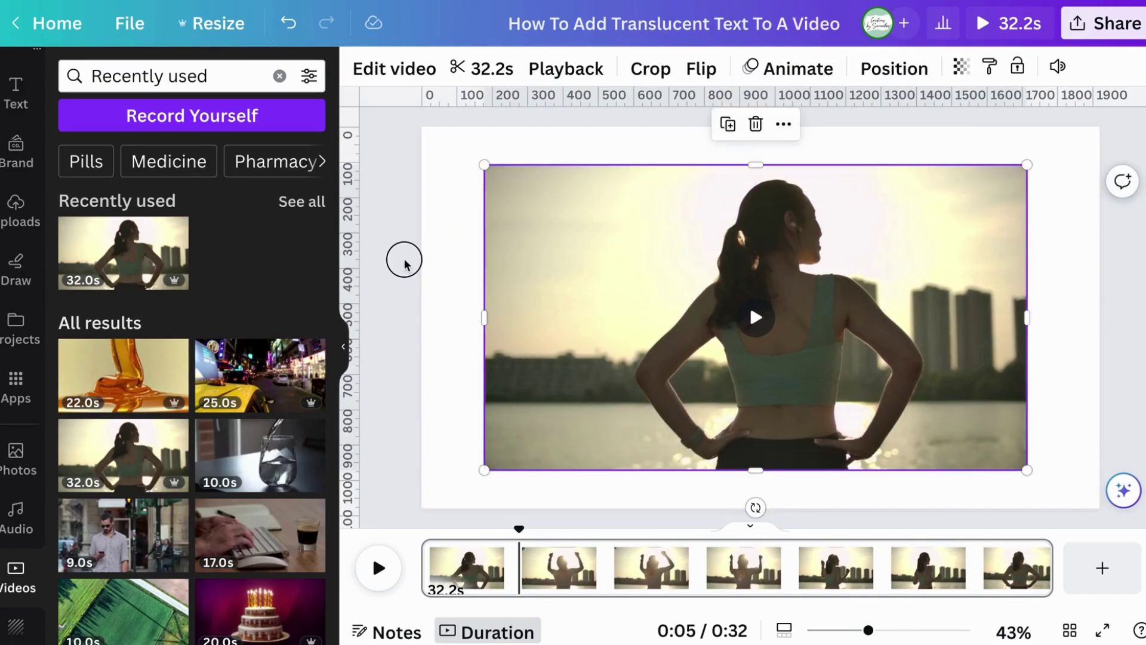
key(ctrl+a)
drag(578, 272, 516, 230)
drag(964, 431, 1114, 505)
Apply Background Remover to the top woman video, leaving only her cutout
click(1111, 267)
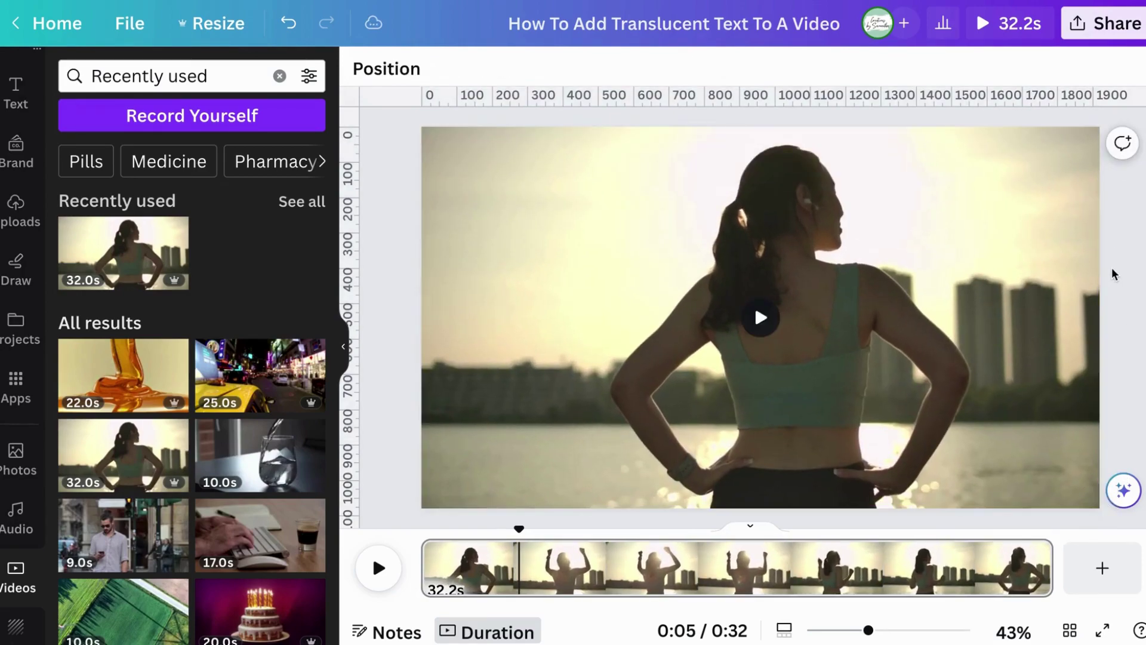
click(1026, 230)
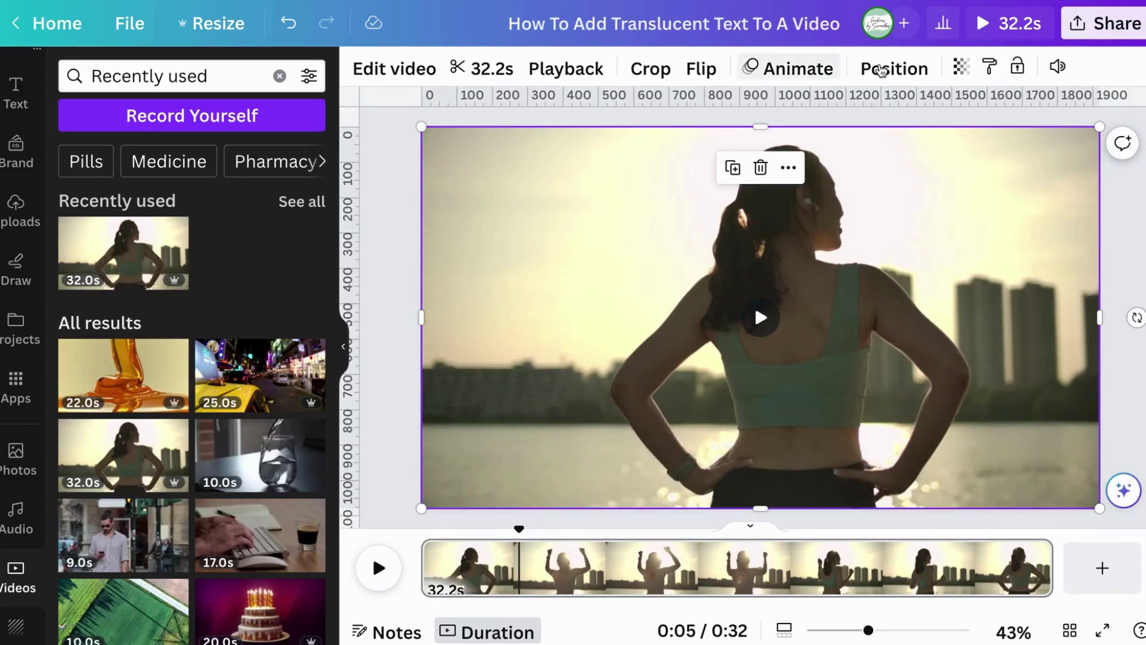
click(884, 69)
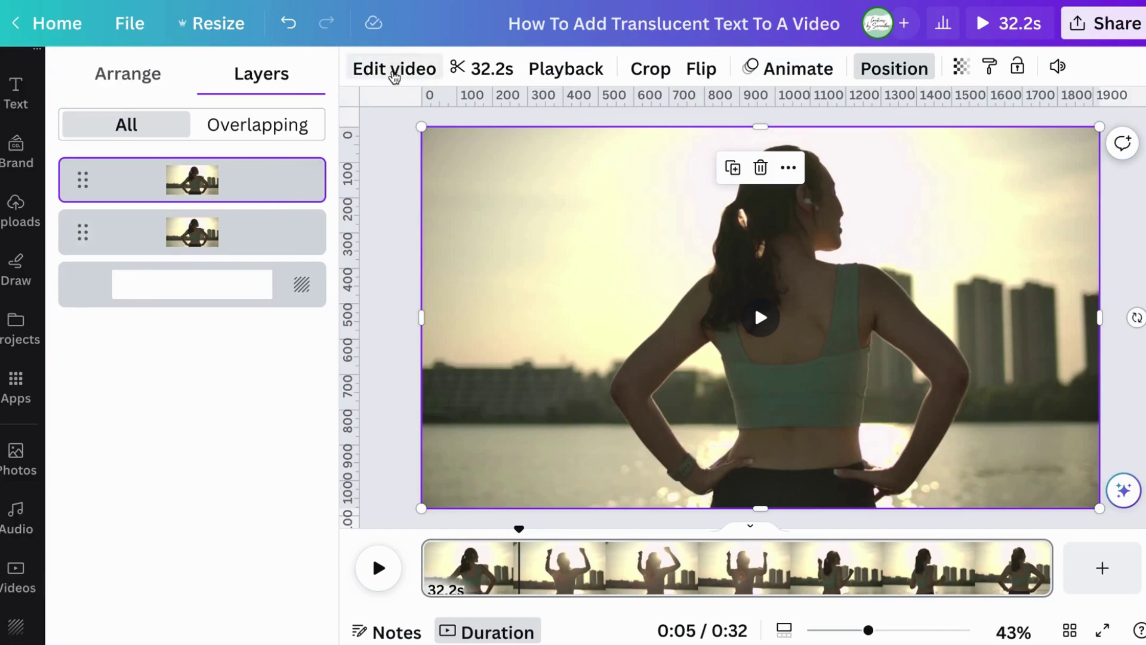
click(394, 71)
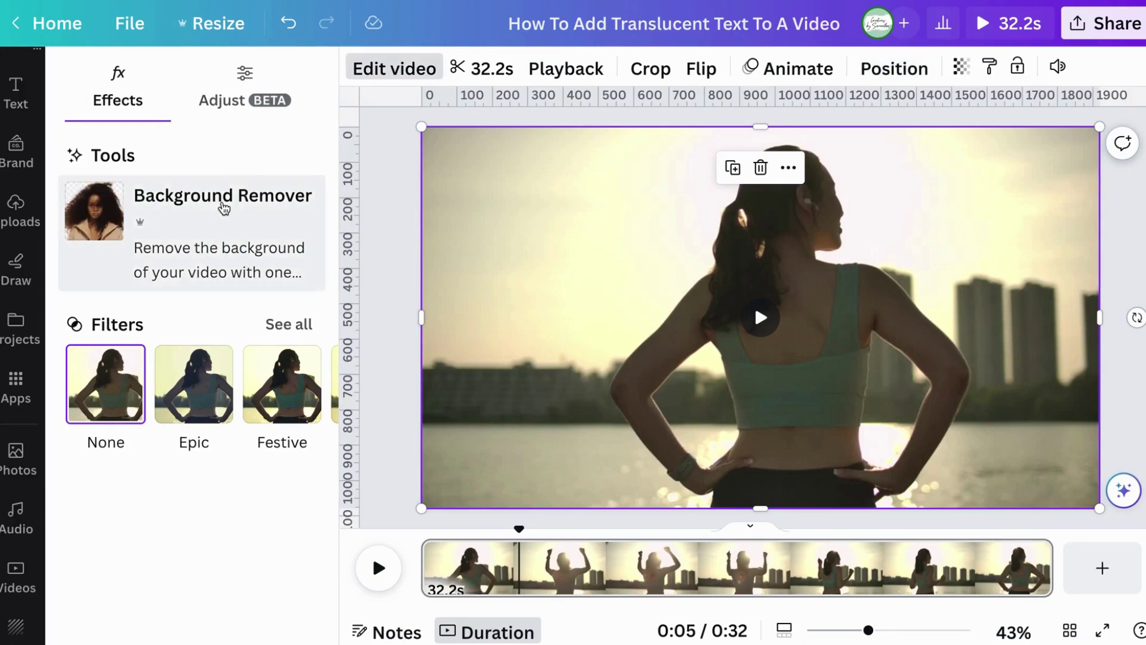
click(107, 231)
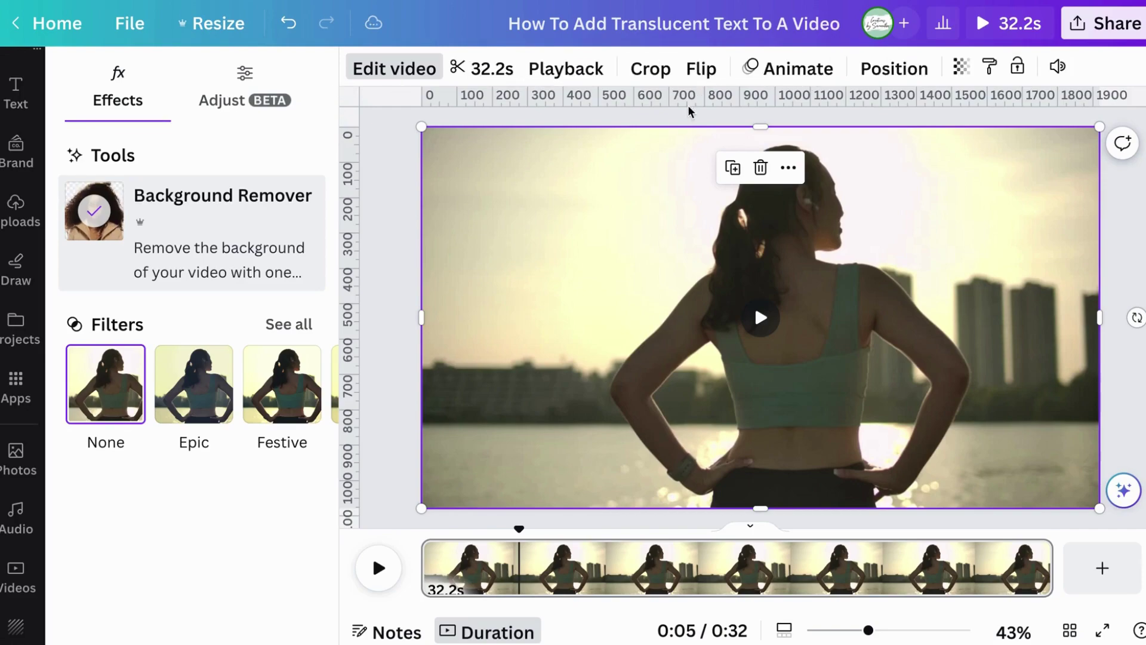
Check the layer stack to confirm the cutout sits above the full skyline video
click(701, 68)
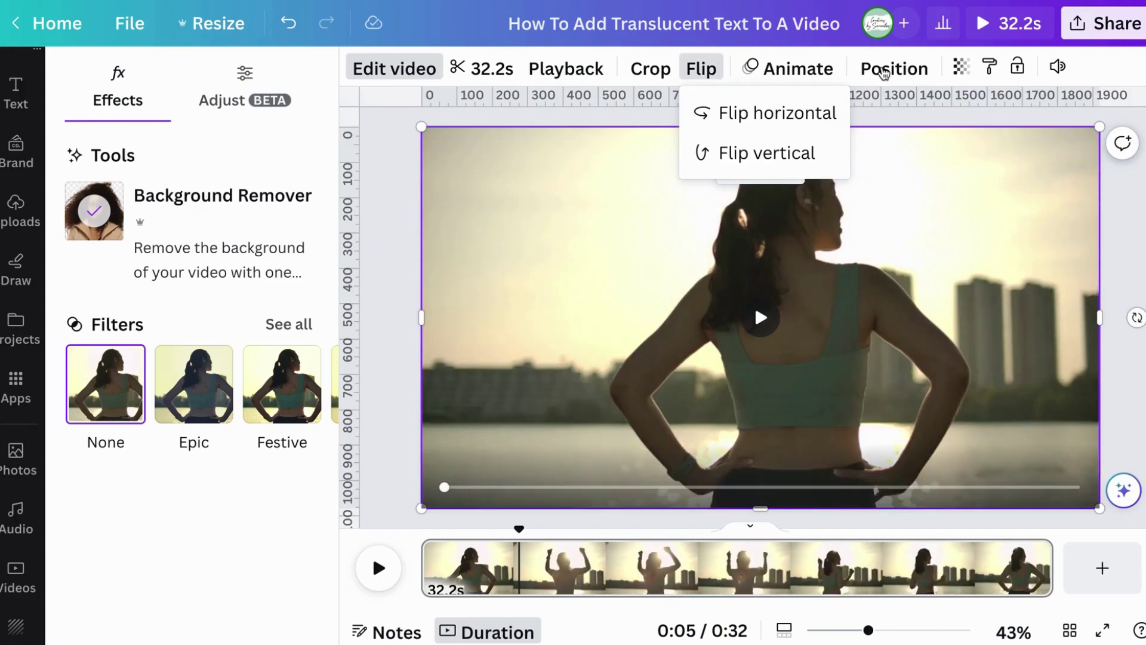
click(884, 72)
click(884, 73)
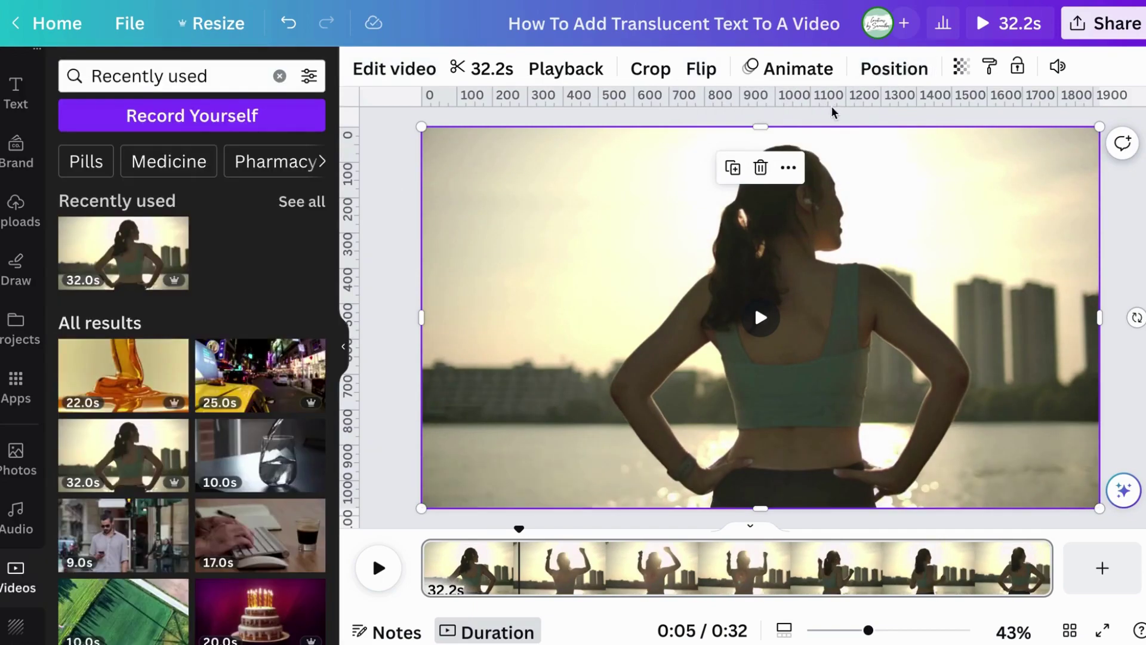
click(889, 70)
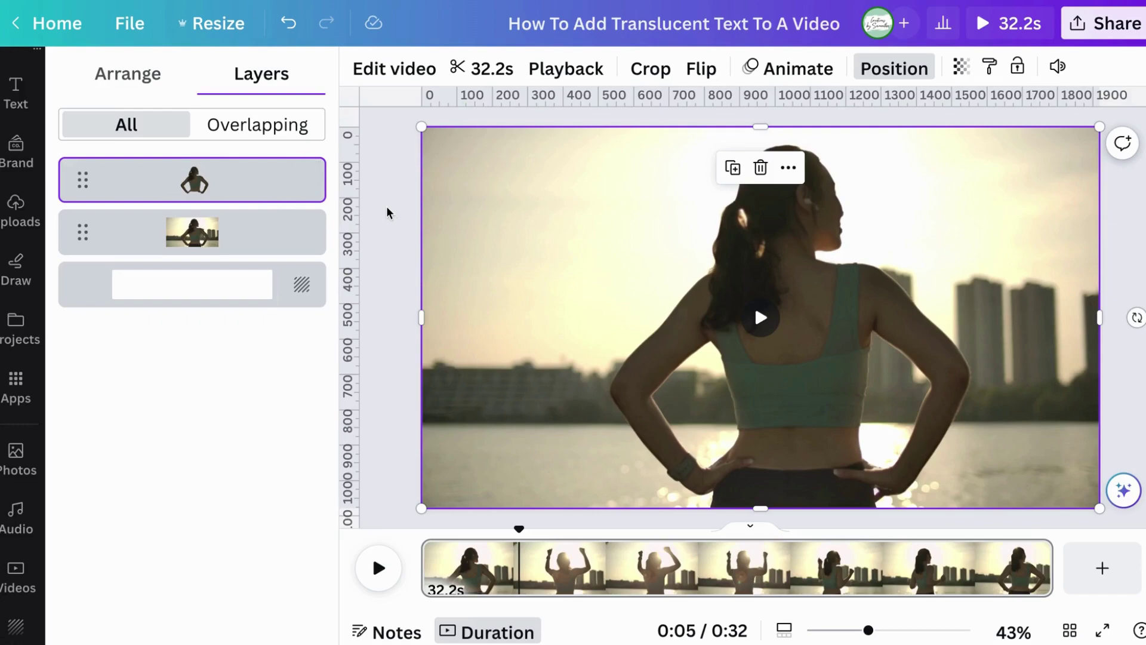
Add a heading reading CHALLENGE in League Spartan, enlarged to span most of the video's width
click(16, 93)
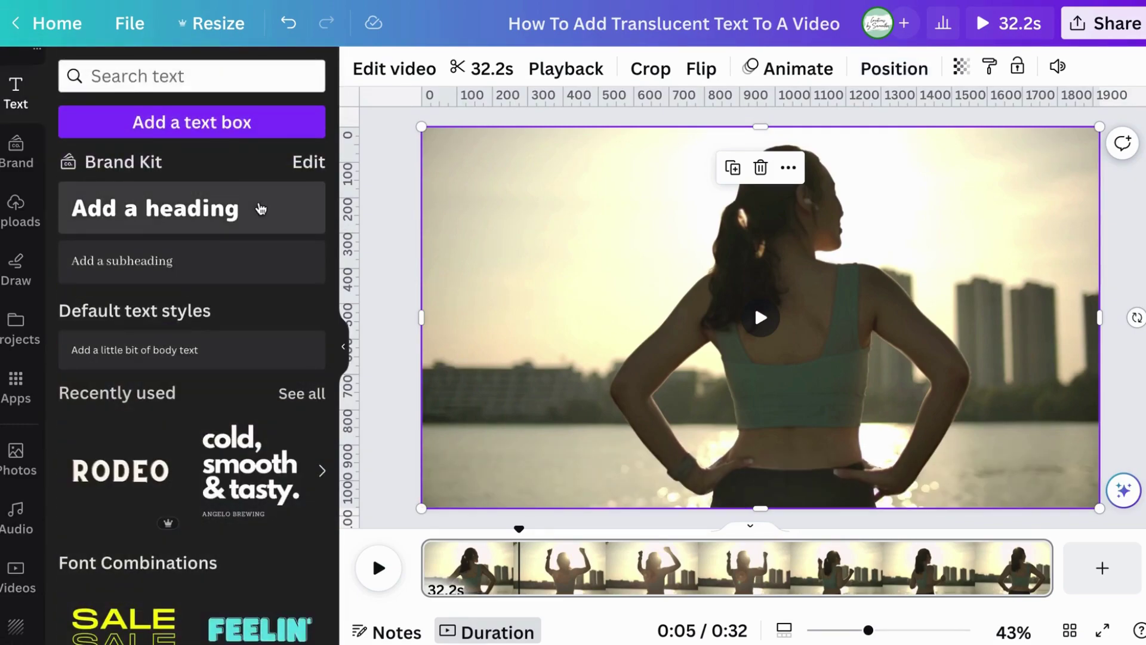
click(261, 208)
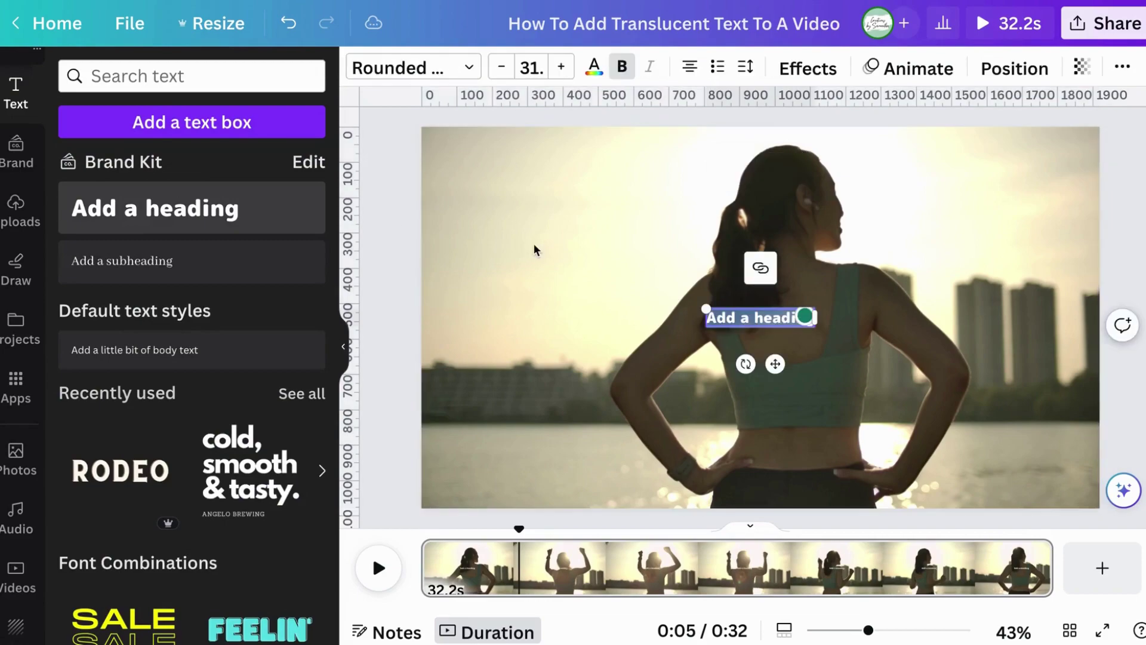
click(706, 308)
drag(706, 308, 424, 181)
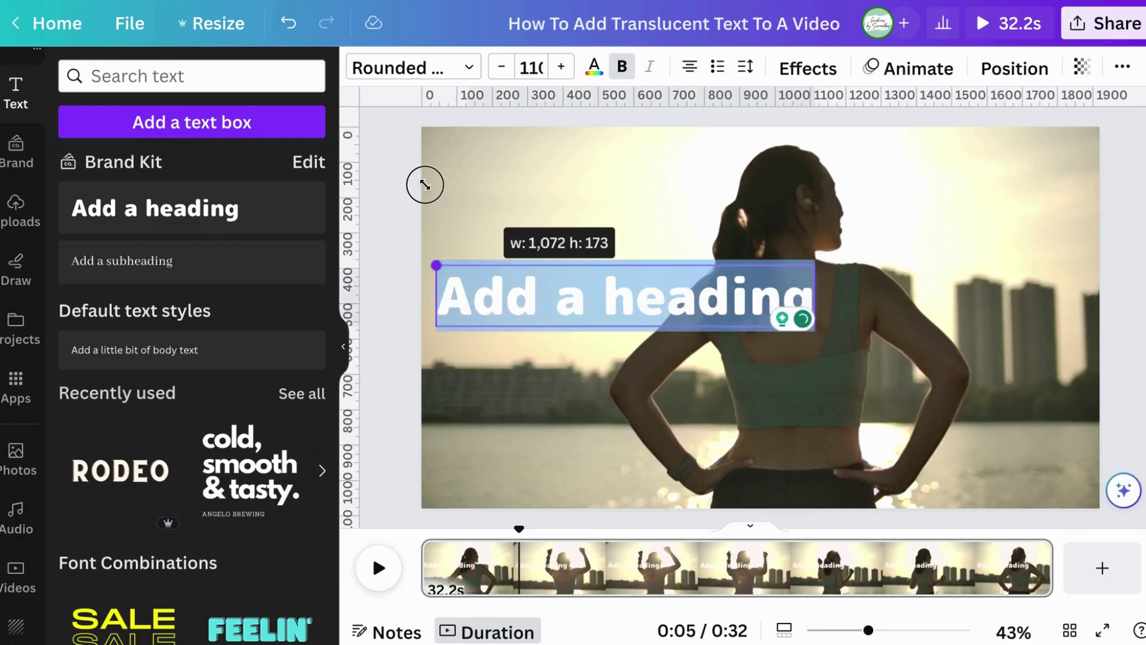
drag(816, 261, 1081, 176)
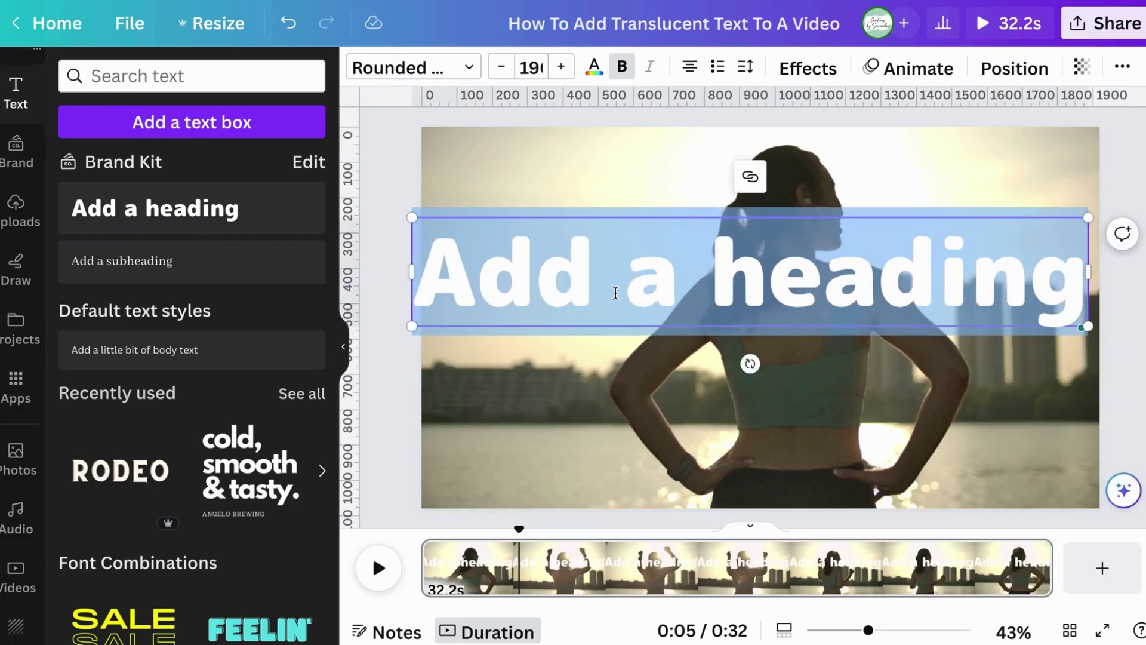
text(CHALLENGE)
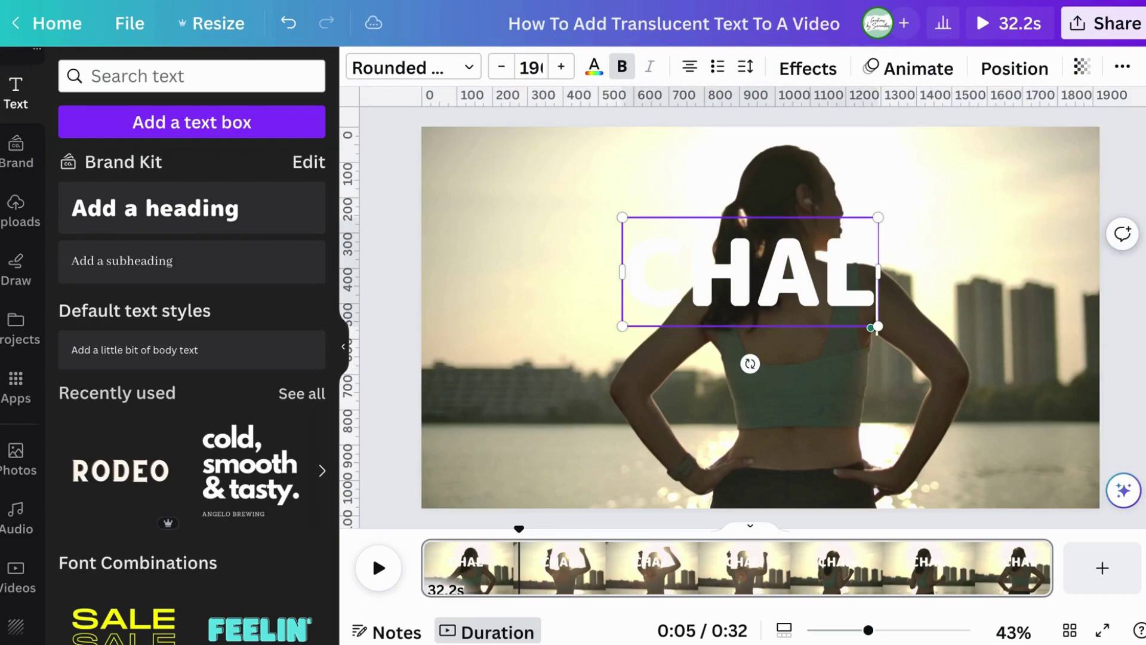
click(448, 73)
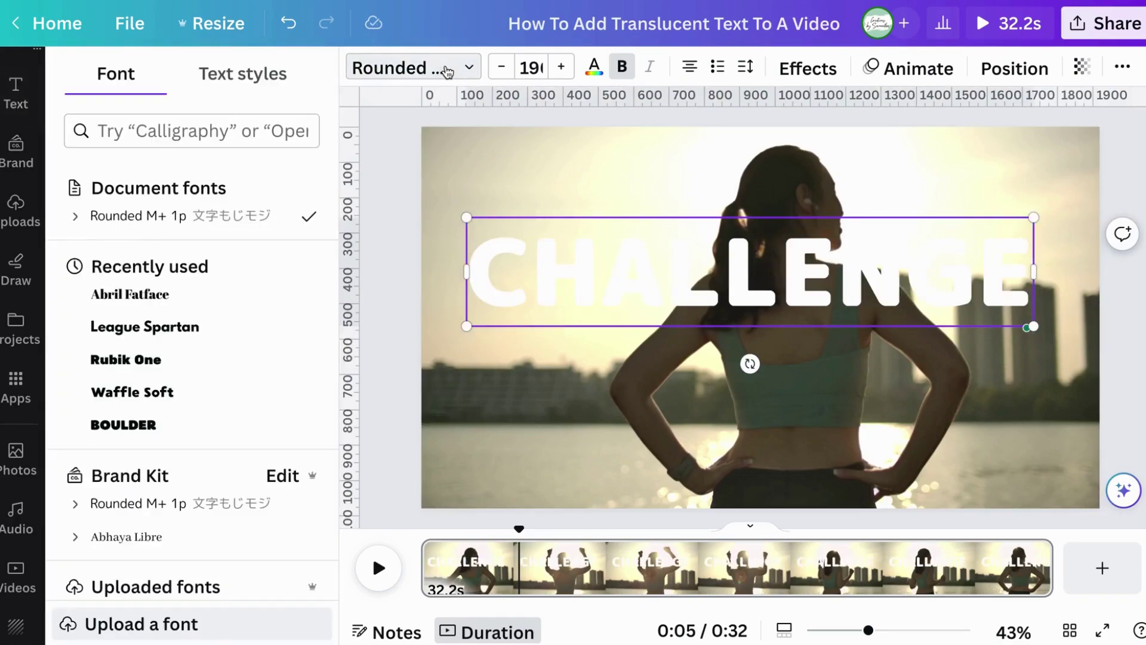
click(214, 328)
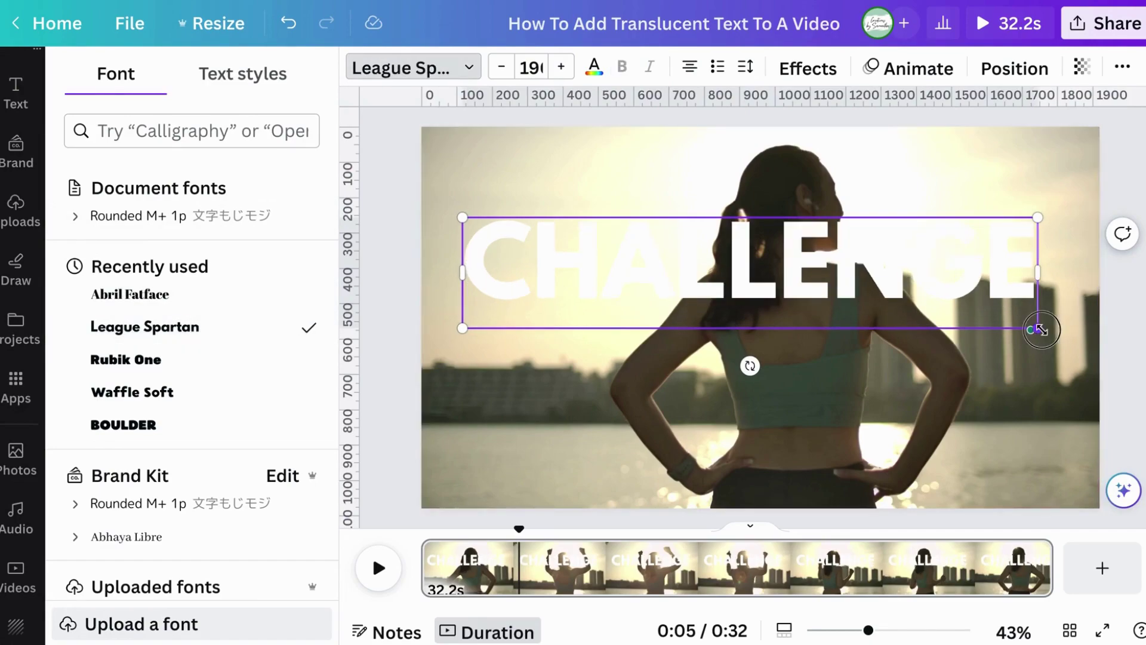
drag(1037, 328, 1078, 338)
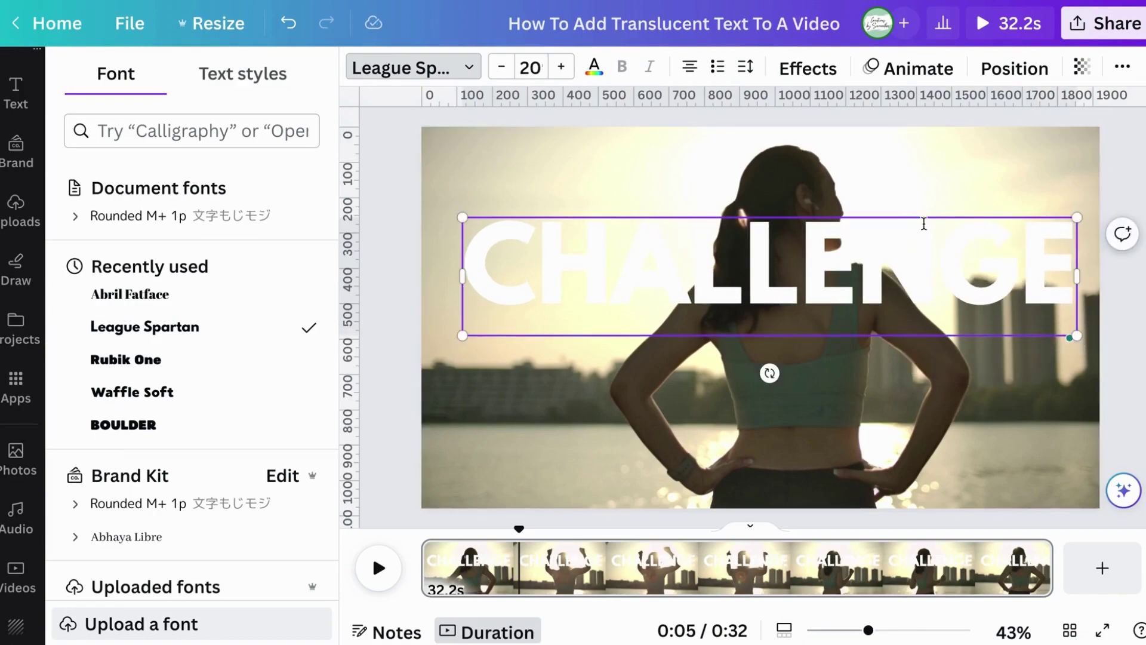
Align CHALLENGE to the page centre and middle, placing it at X 90.4 px, Y 373 px
click(1002, 71)
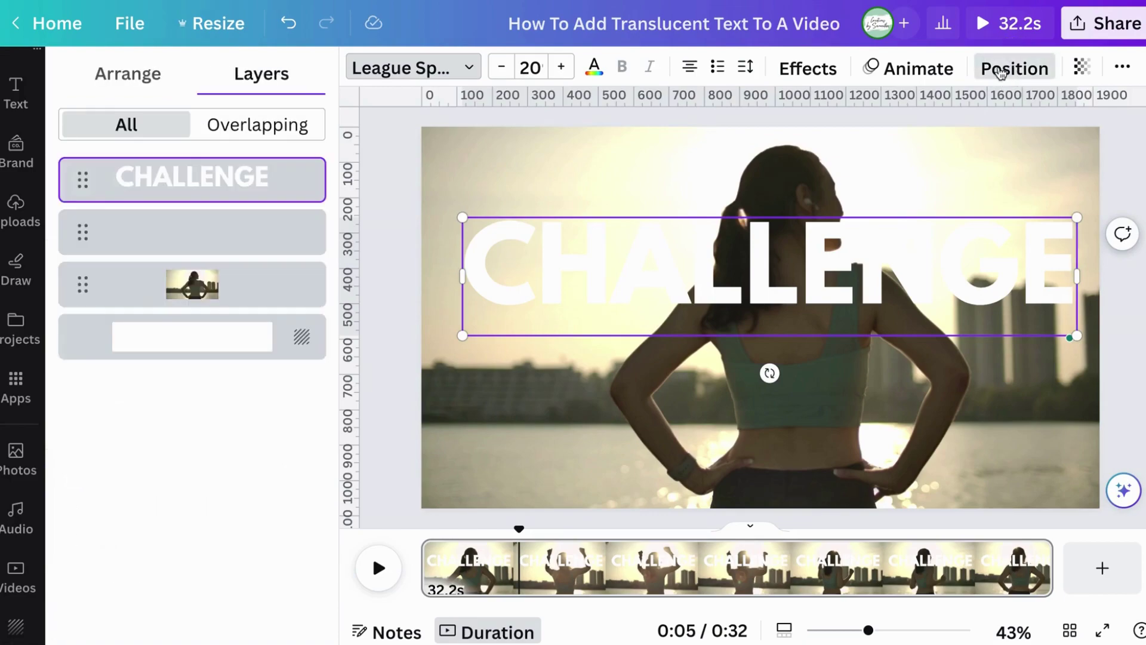
click(145, 81)
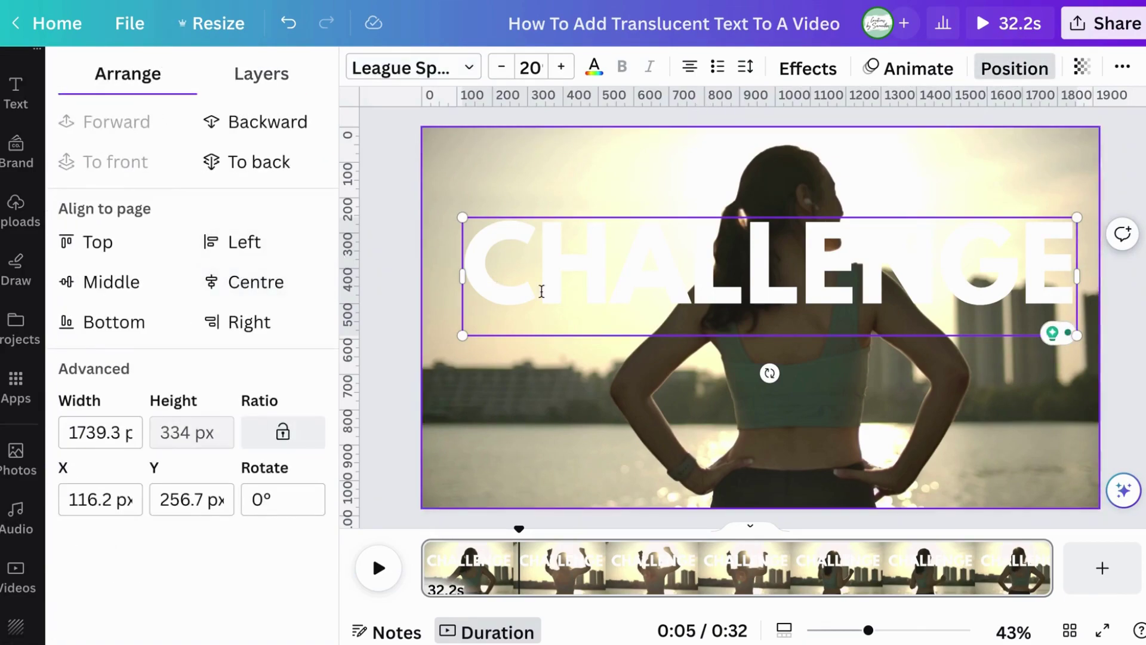
click(253, 288)
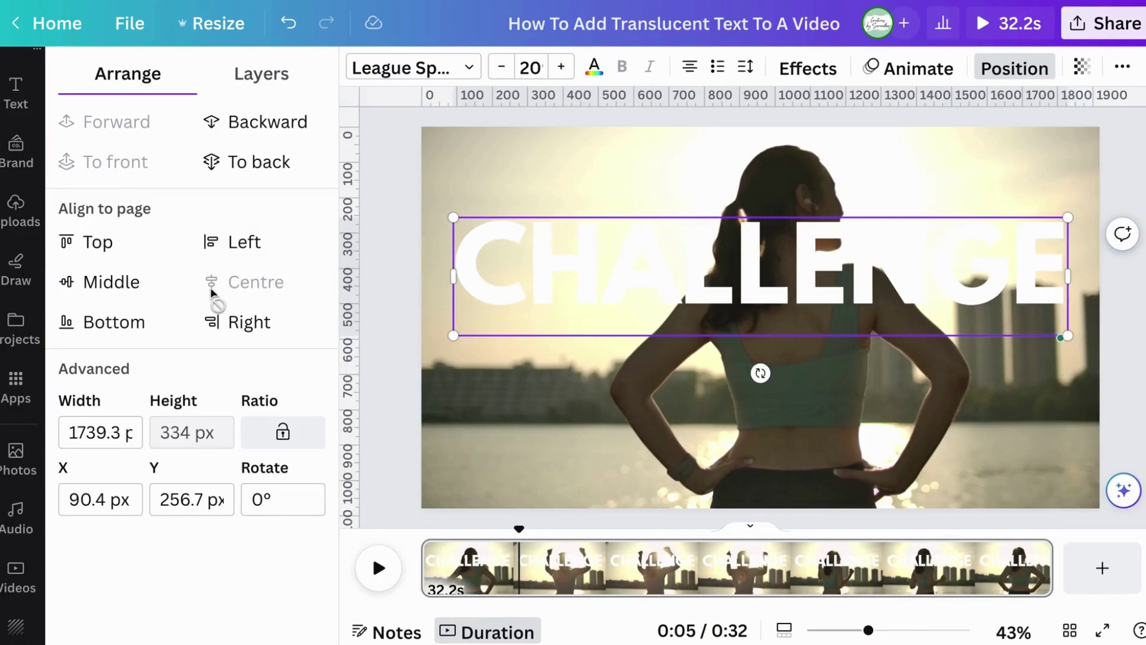
click(127, 285)
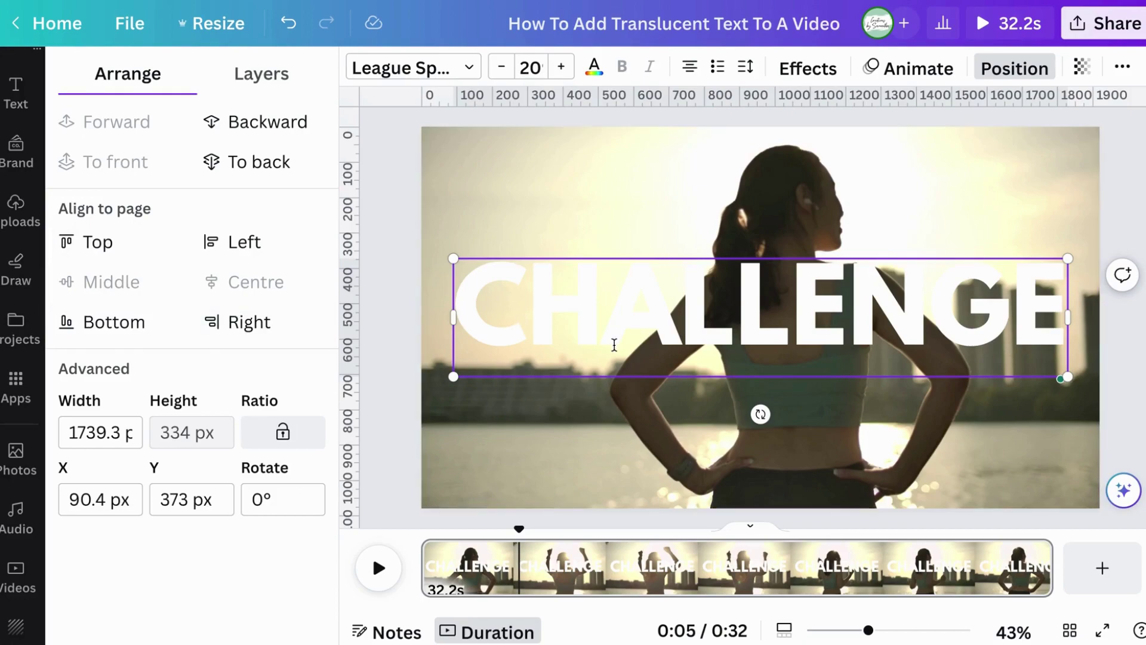
click(906, 413)
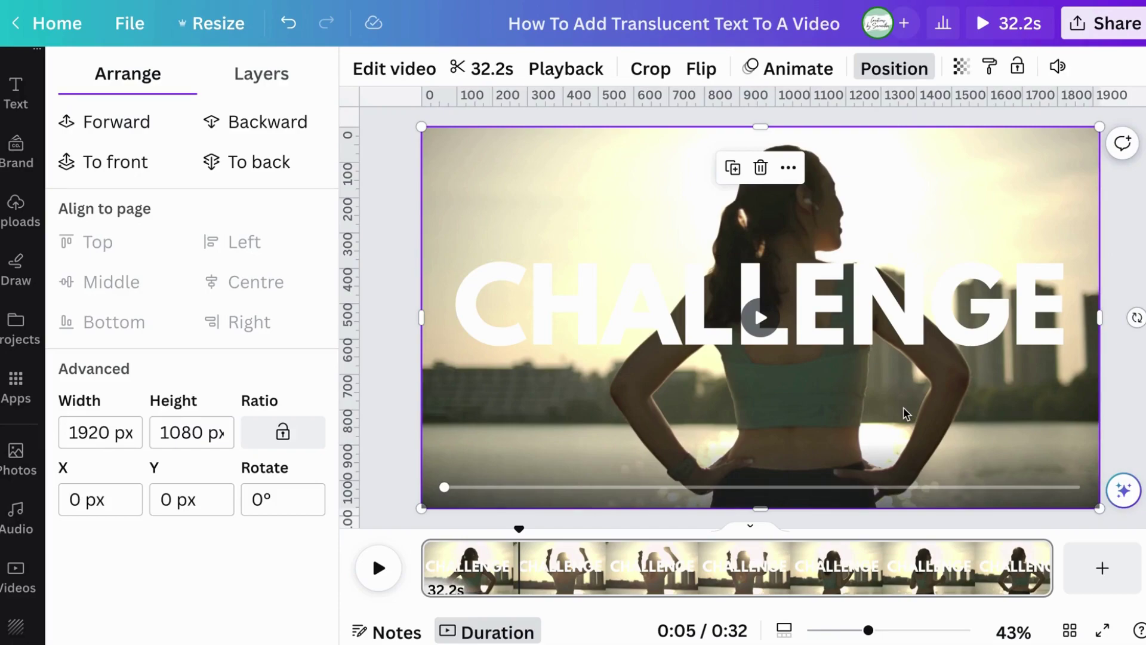
Colour the CHALLENGE text orange
click(906, 309)
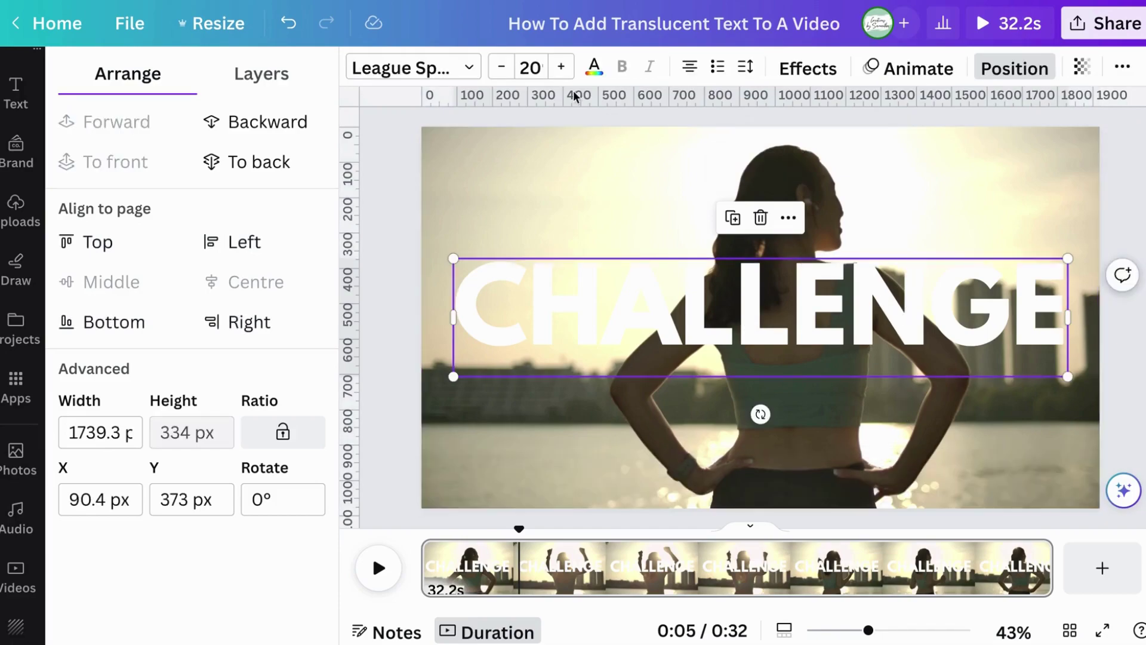
click(593, 70)
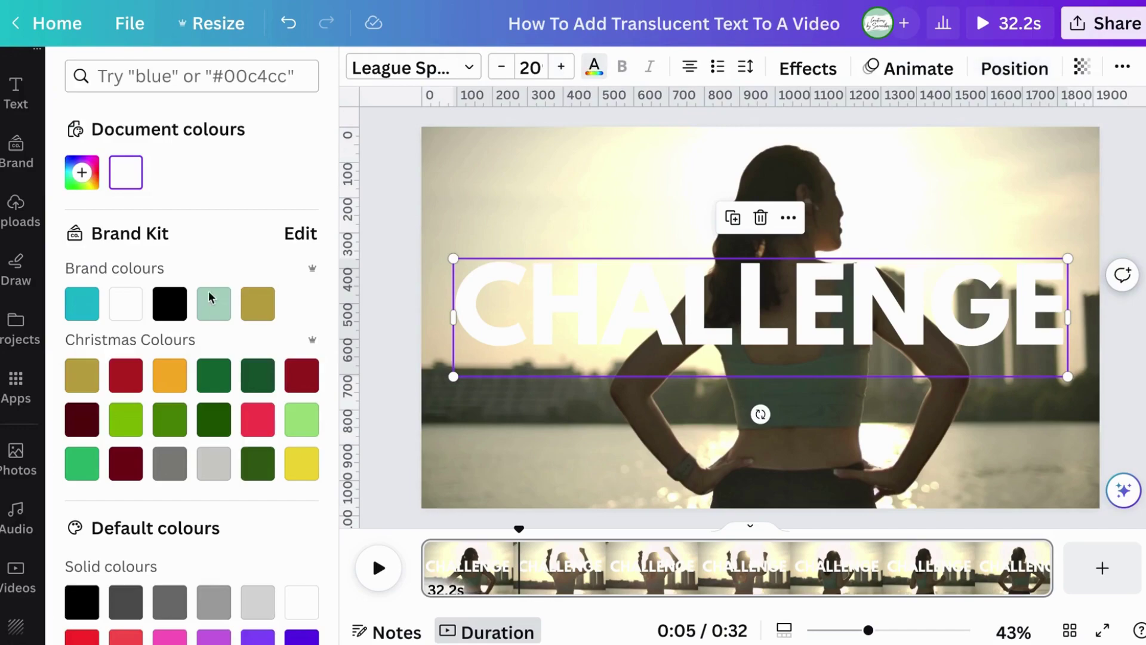
click(170, 379)
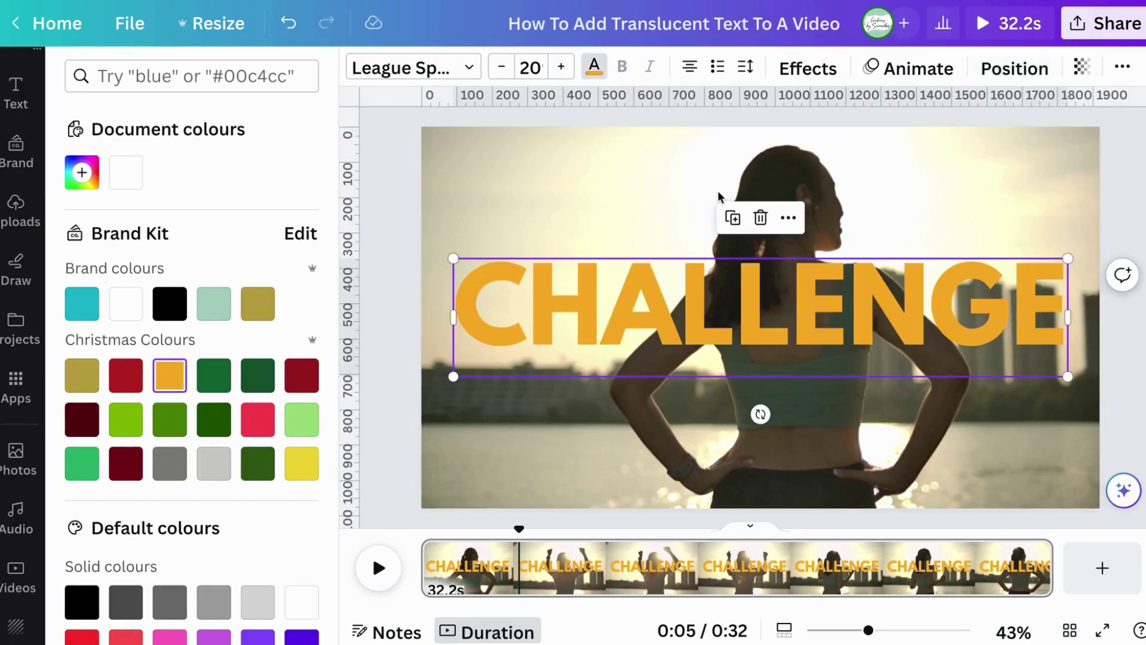
Duplicate CHALLENGE, give the copy a Hollow effect with thickness 1, and lay it over the original
click(733, 217)
drag(789, 313, 786, 229)
click(809, 68)
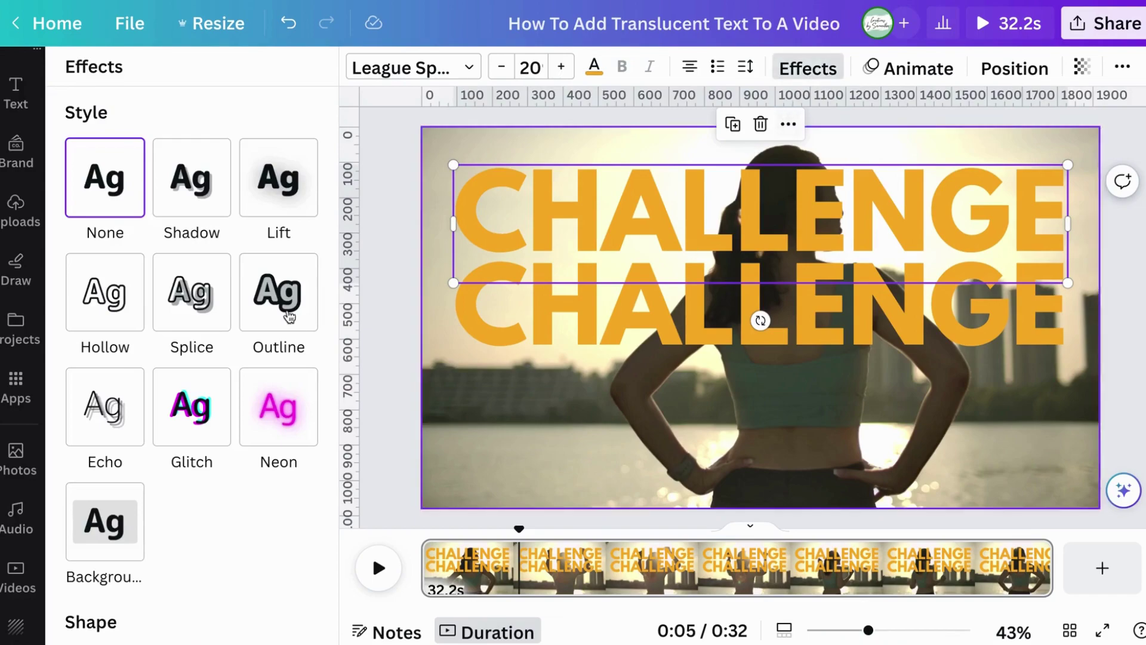
click(107, 314)
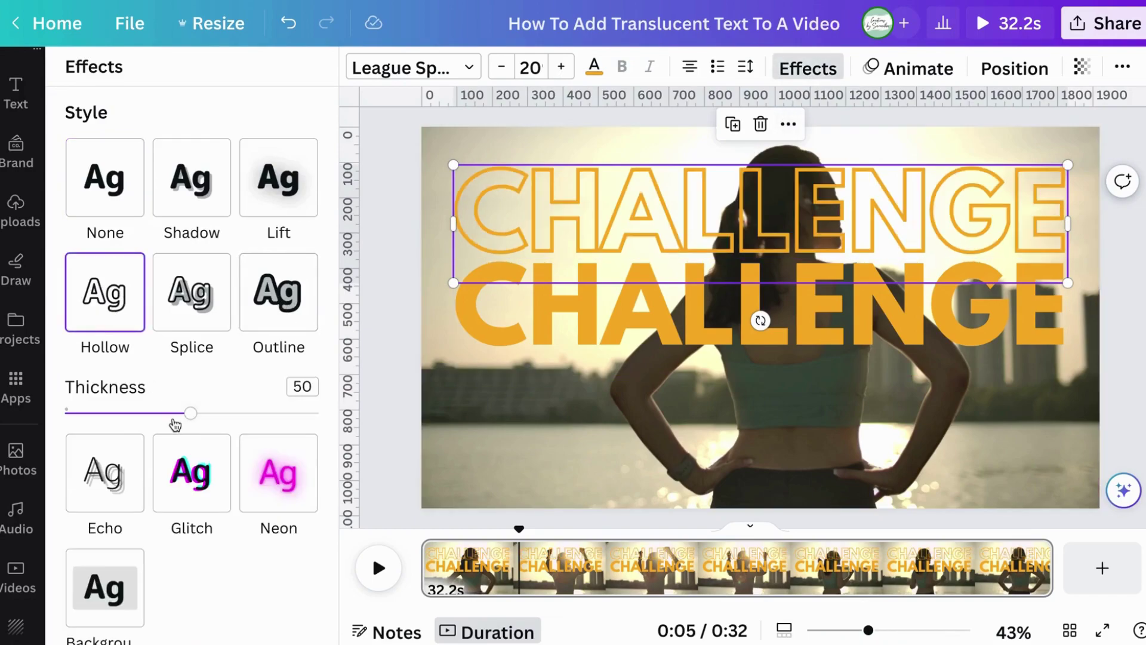
drag(194, 413, 65, 412)
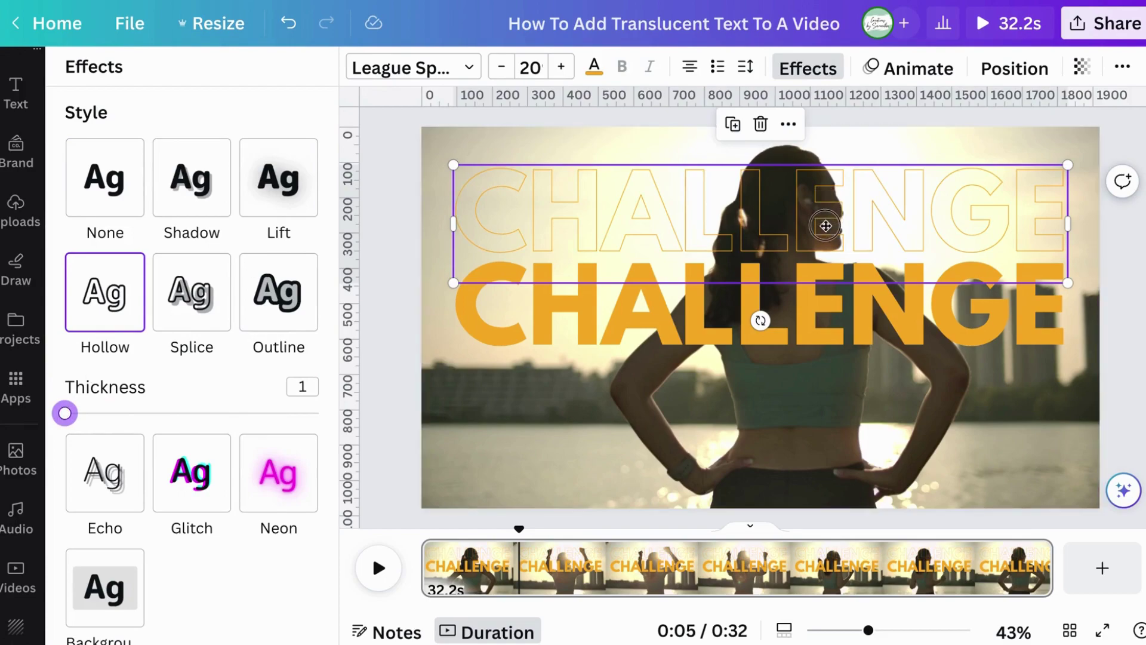
drag(826, 216, 828, 298)
In the Layers list, move the solid orange CHALLENGE beneath the woman cutout layer
click(1015, 68)
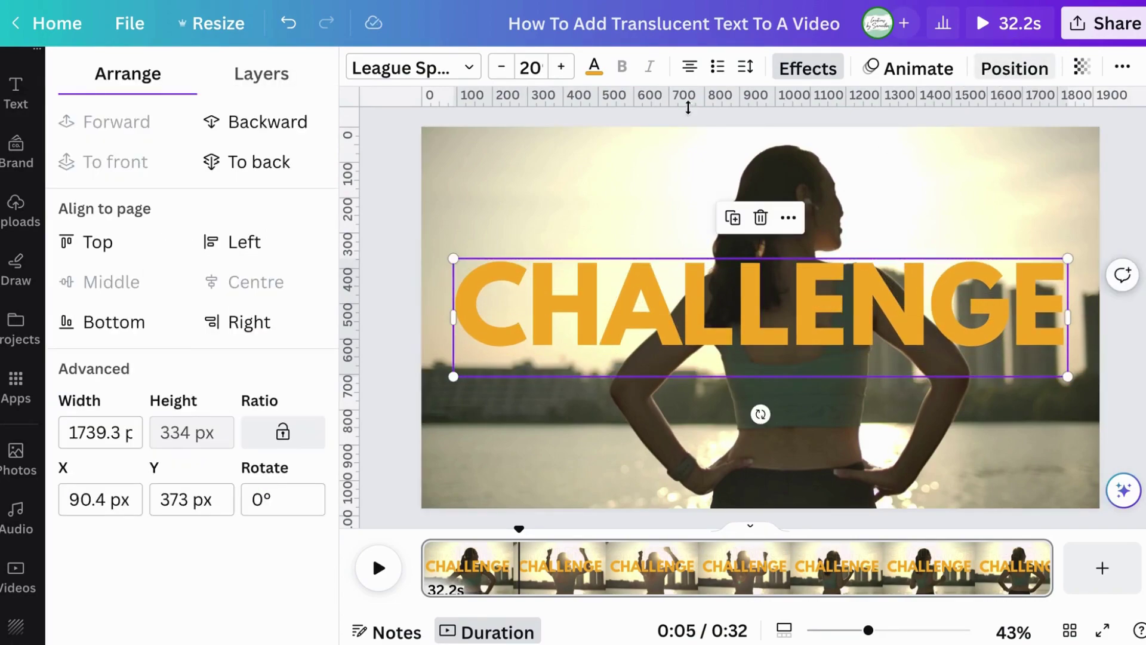
click(269, 81)
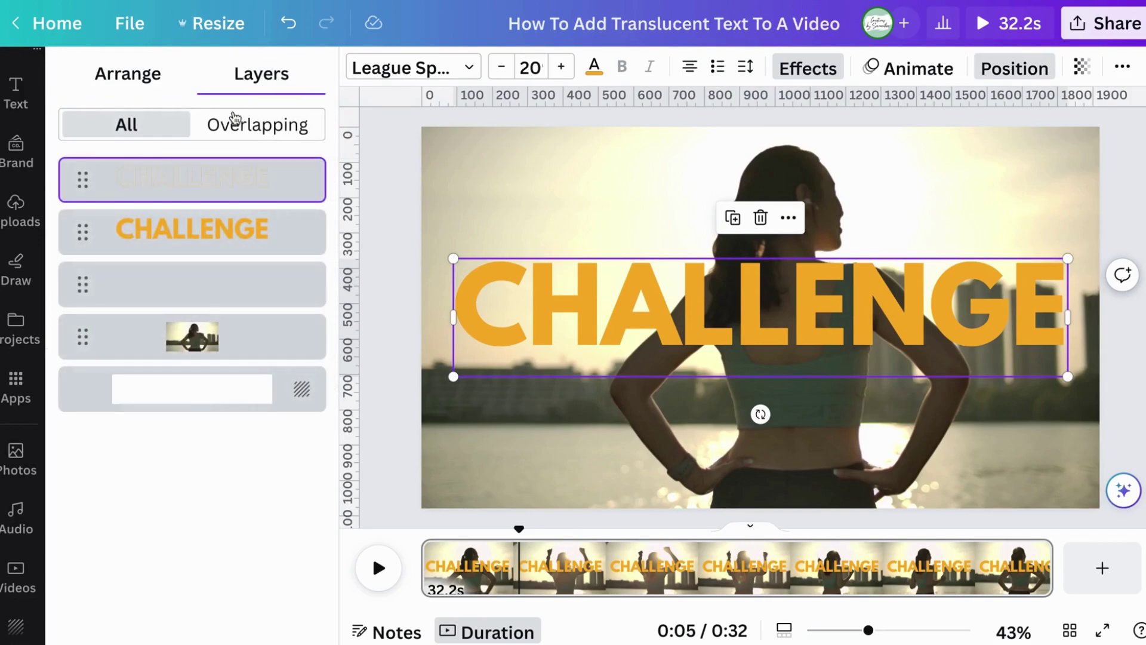
click(194, 226)
drag(205, 226, 211, 309)
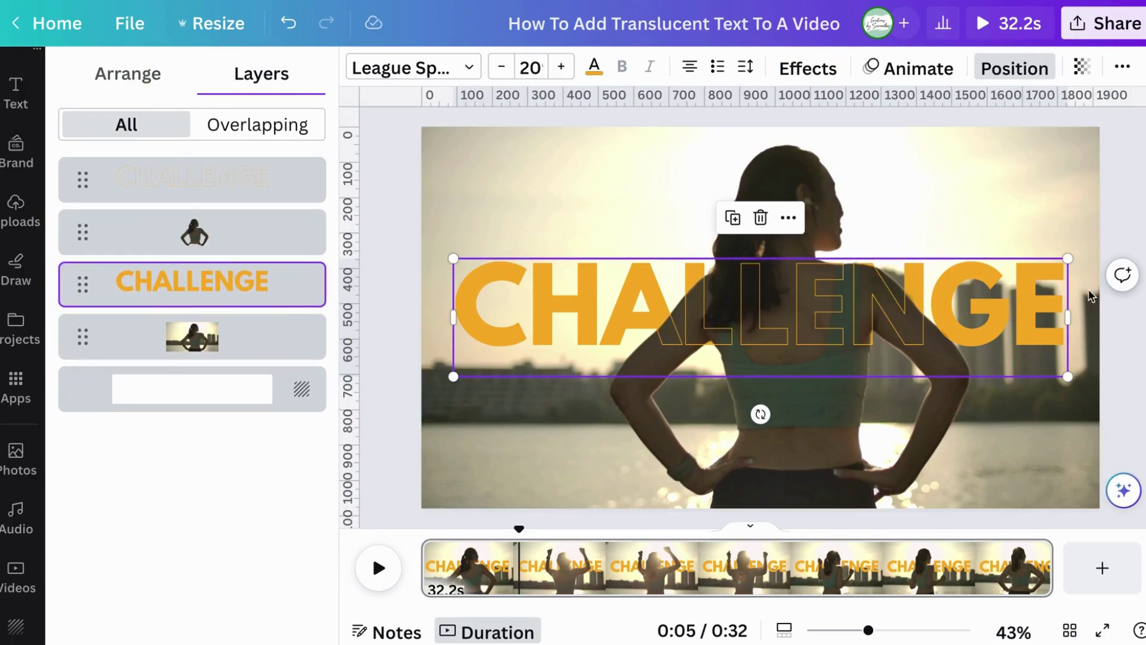
key(Escape)
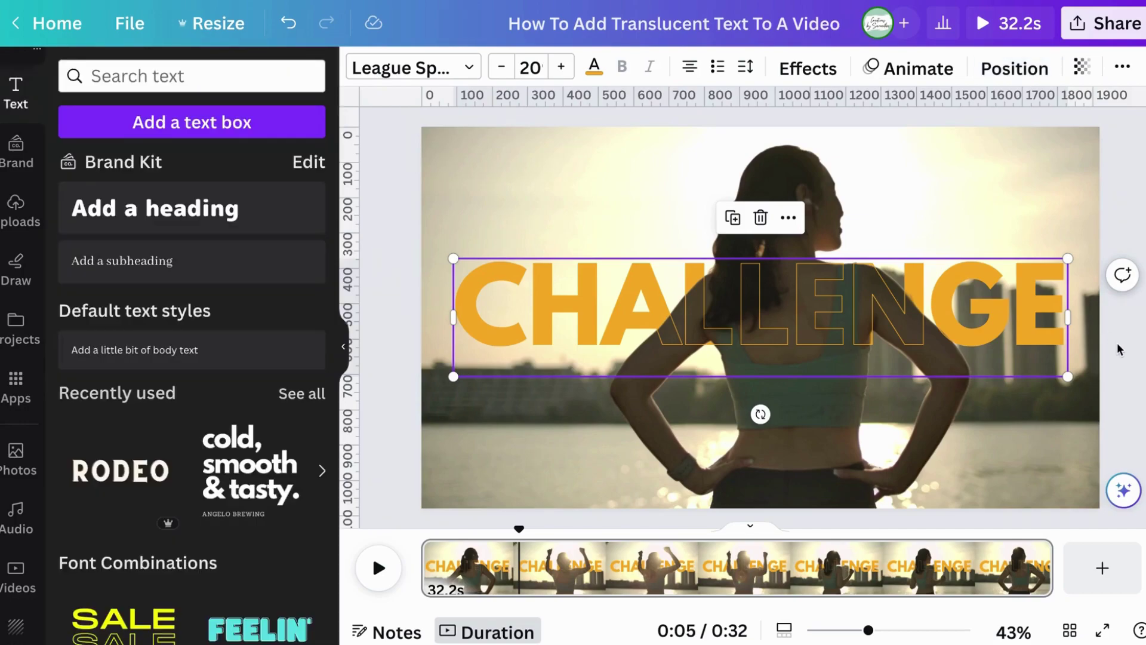
click(1118, 349)
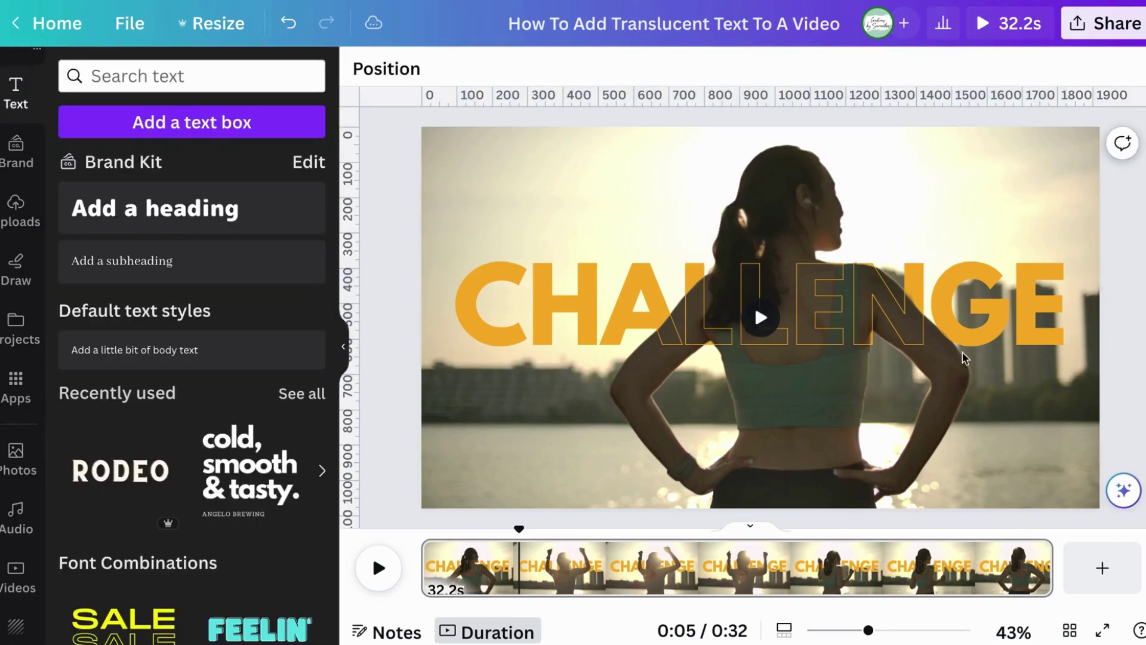
click(517, 278)
Duplicate the solid orange CHALLENGE and move the copy below the original
click(1015, 68)
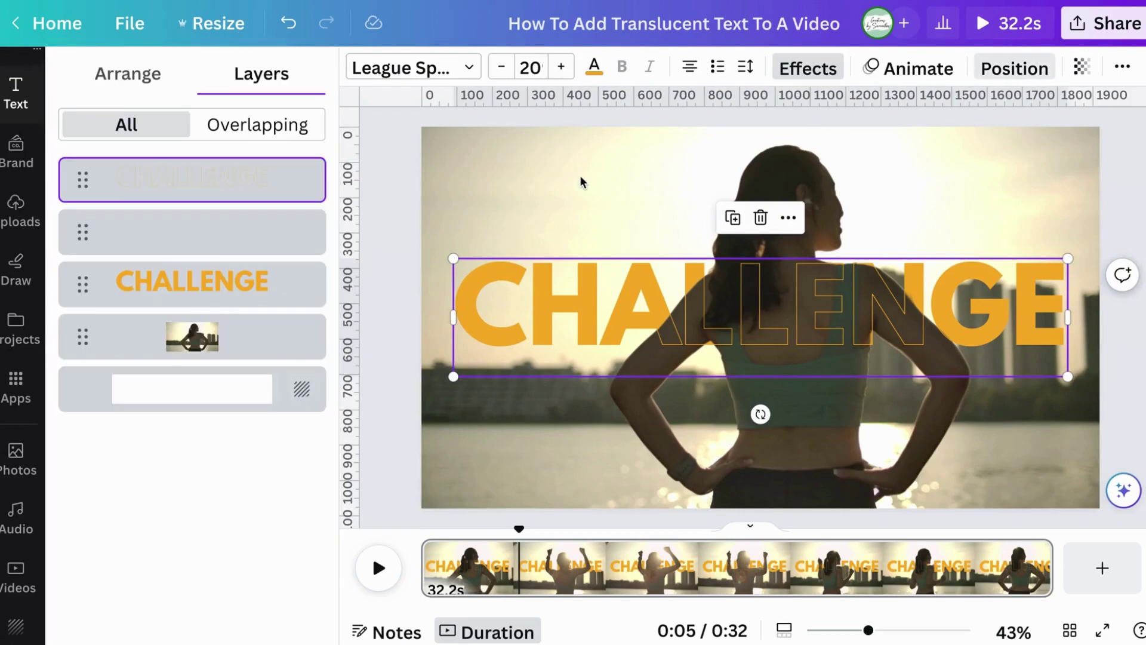
click(236, 300)
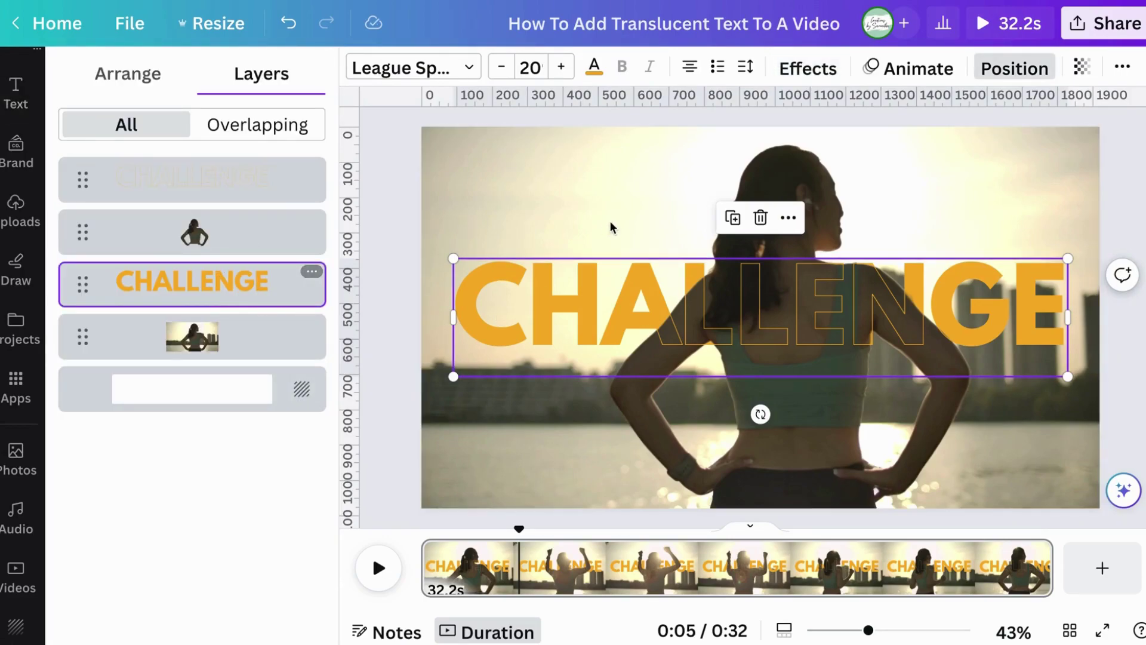
click(733, 217)
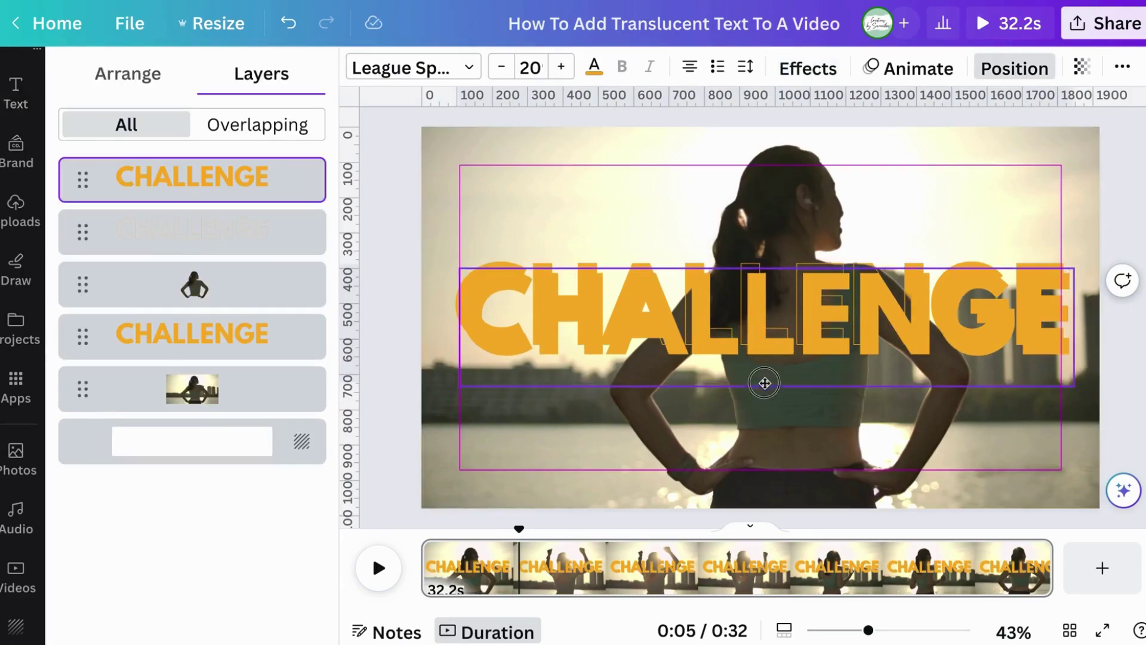
drag(765, 386, 765, 502)
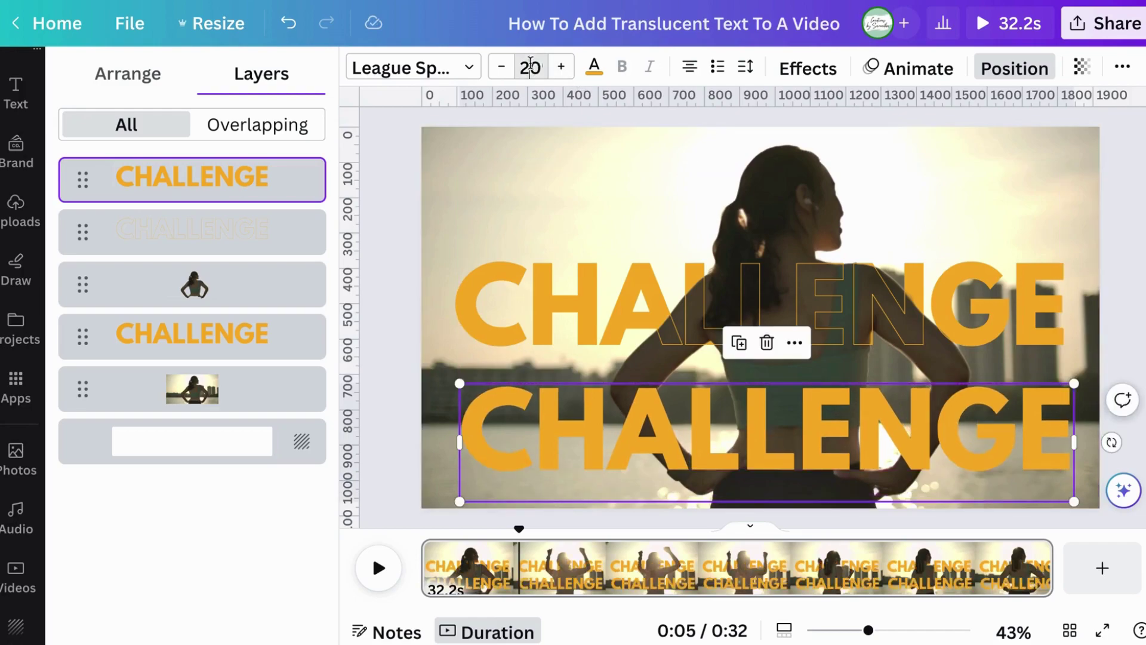
Set the copied text to font size 60 and colour it white
click(530, 65)
text(50)
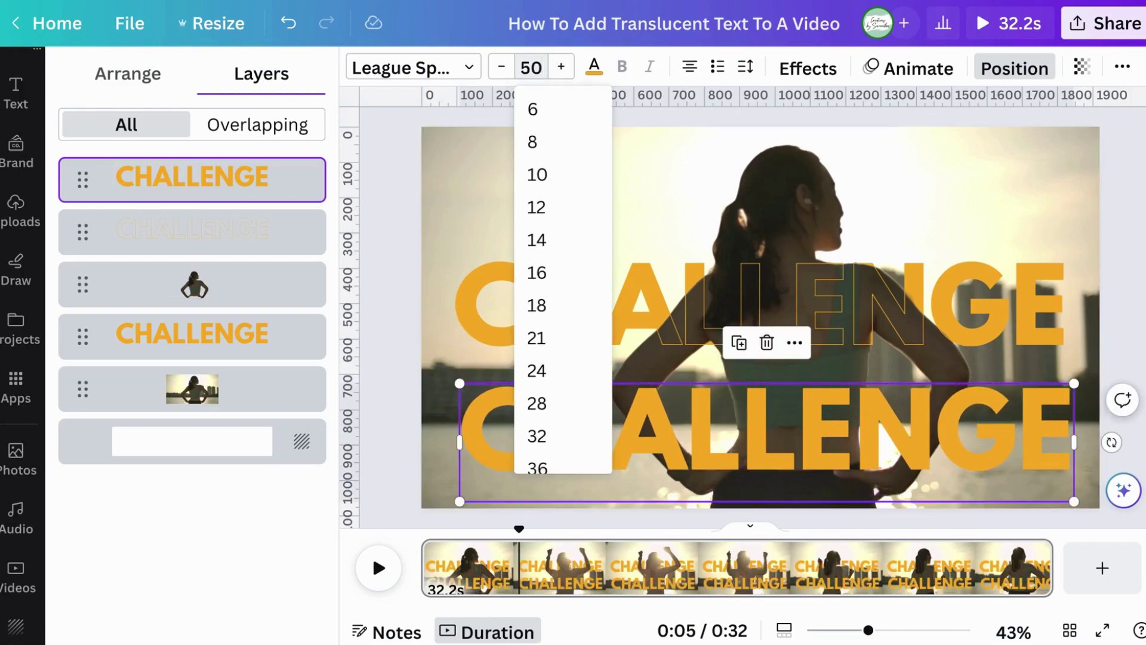
key(Return)
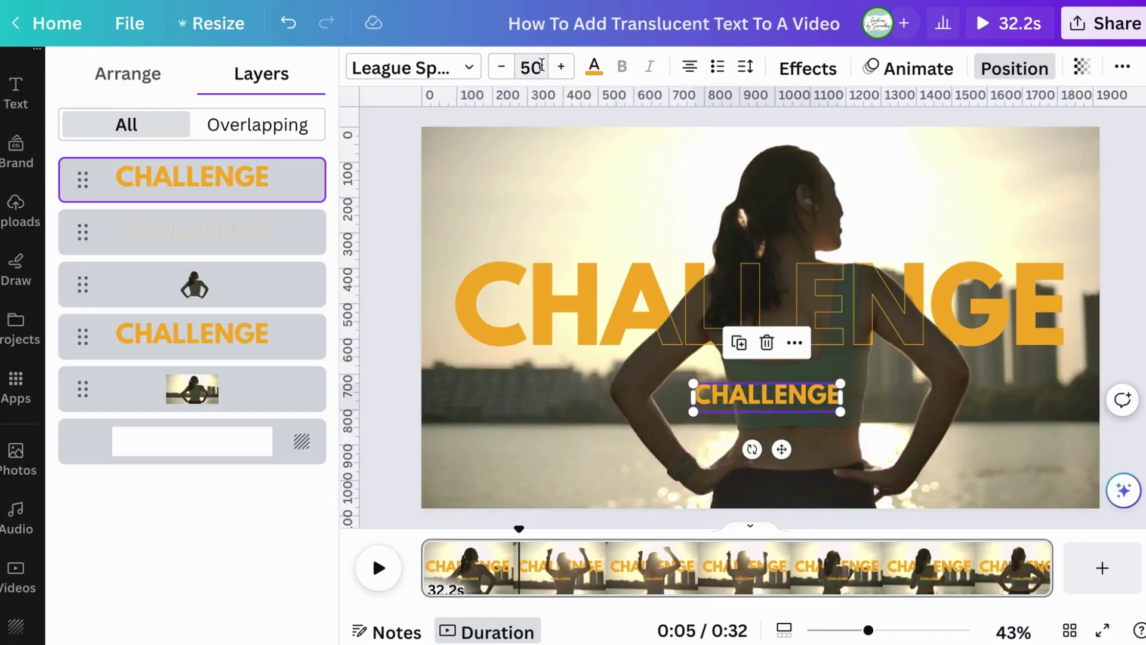
click(534, 66)
text(60)
key(Return)
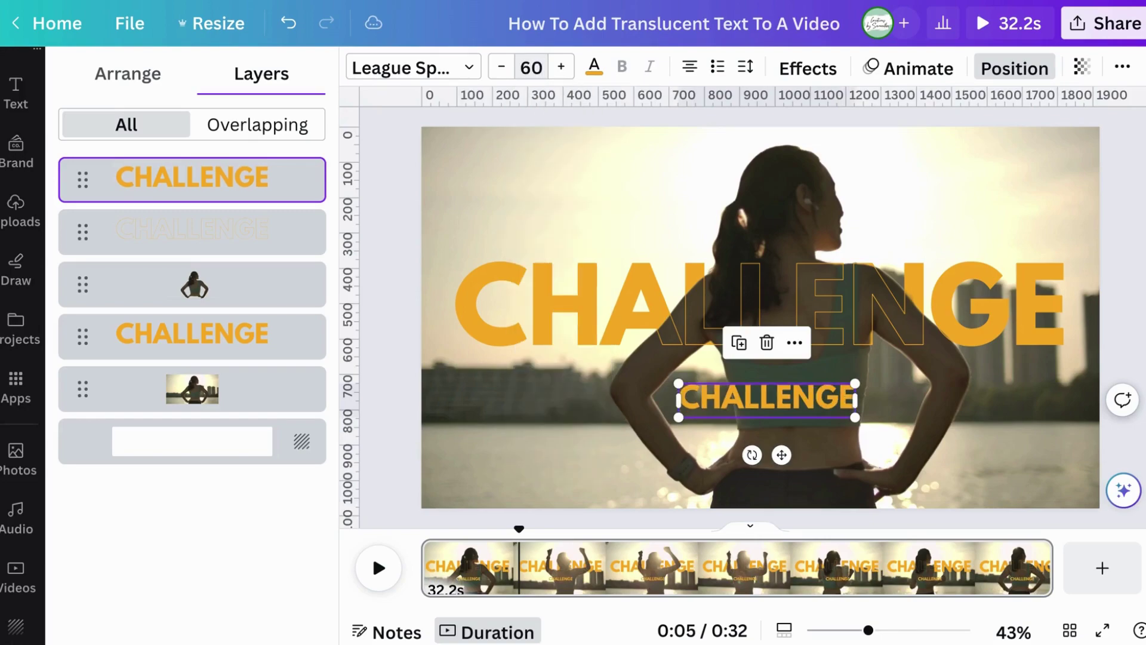
click(594, 67)
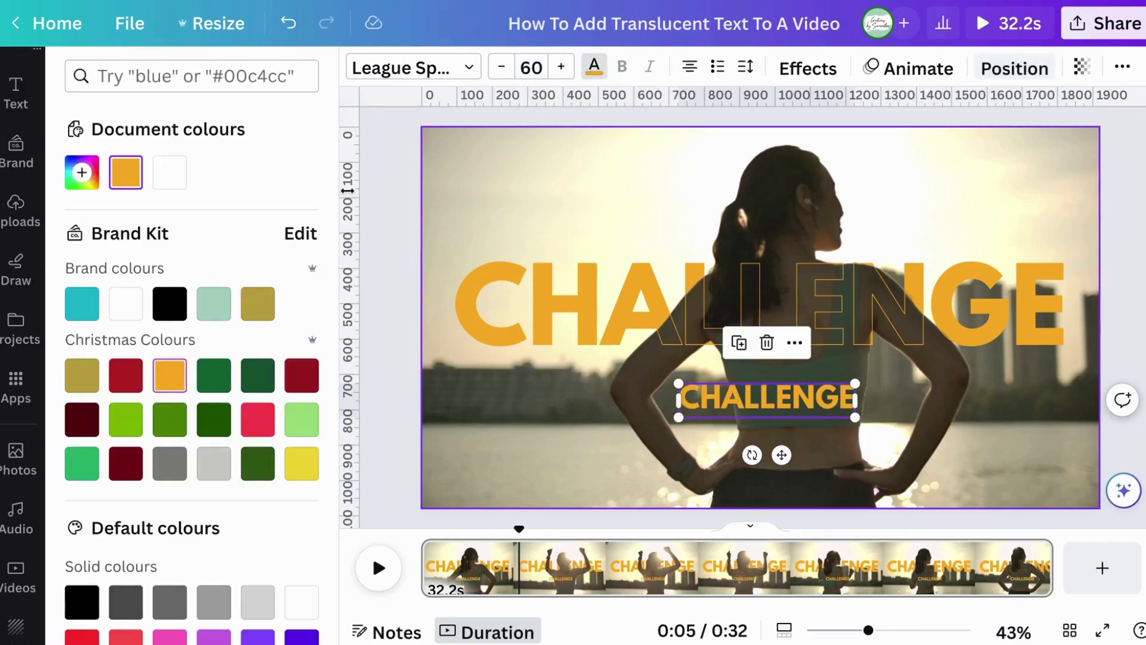
click(175, 177)
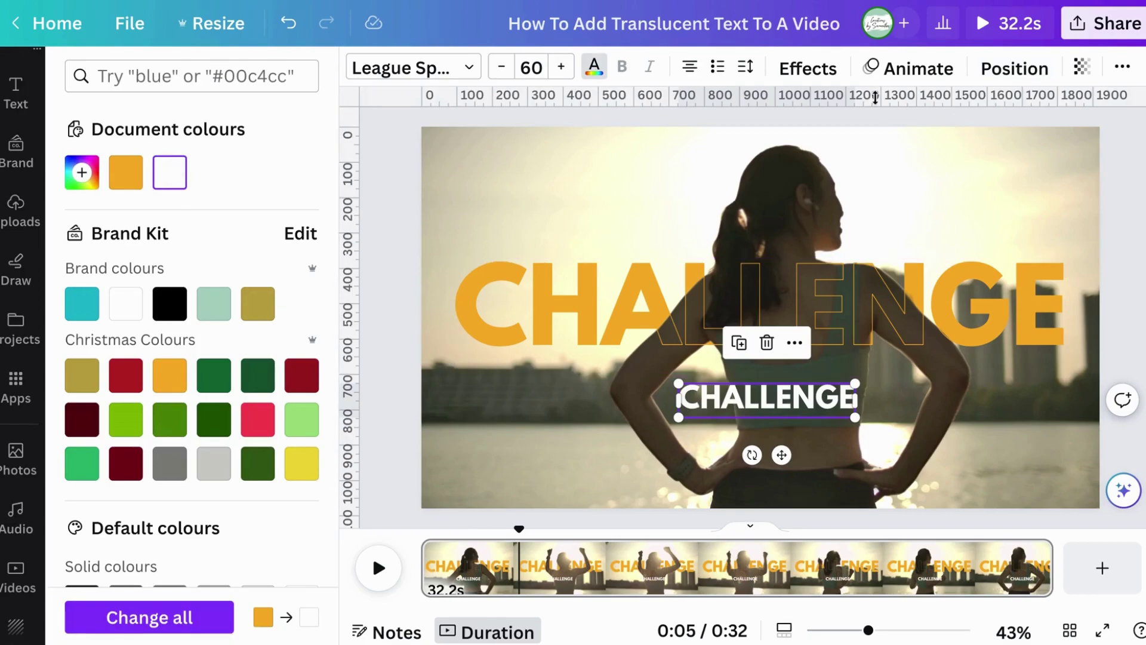
Widen the copy's letter spacing to 93 and retype it as YOURSELF
click(745, 66)
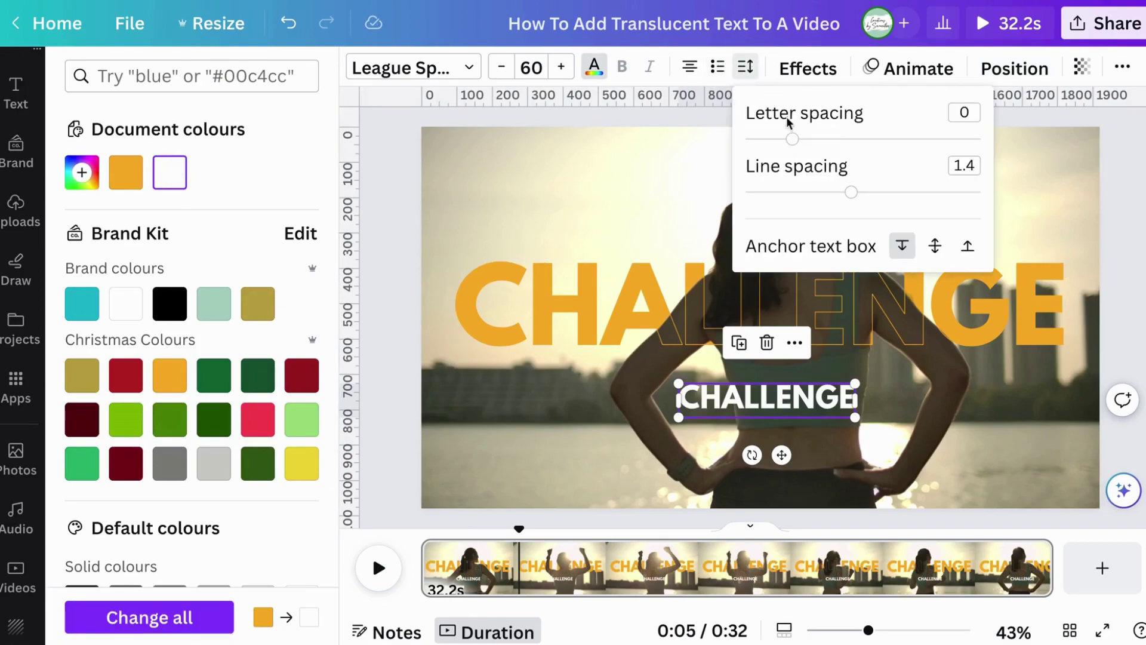
drag(797, 140, 816, 142)
double_click(769, 404)
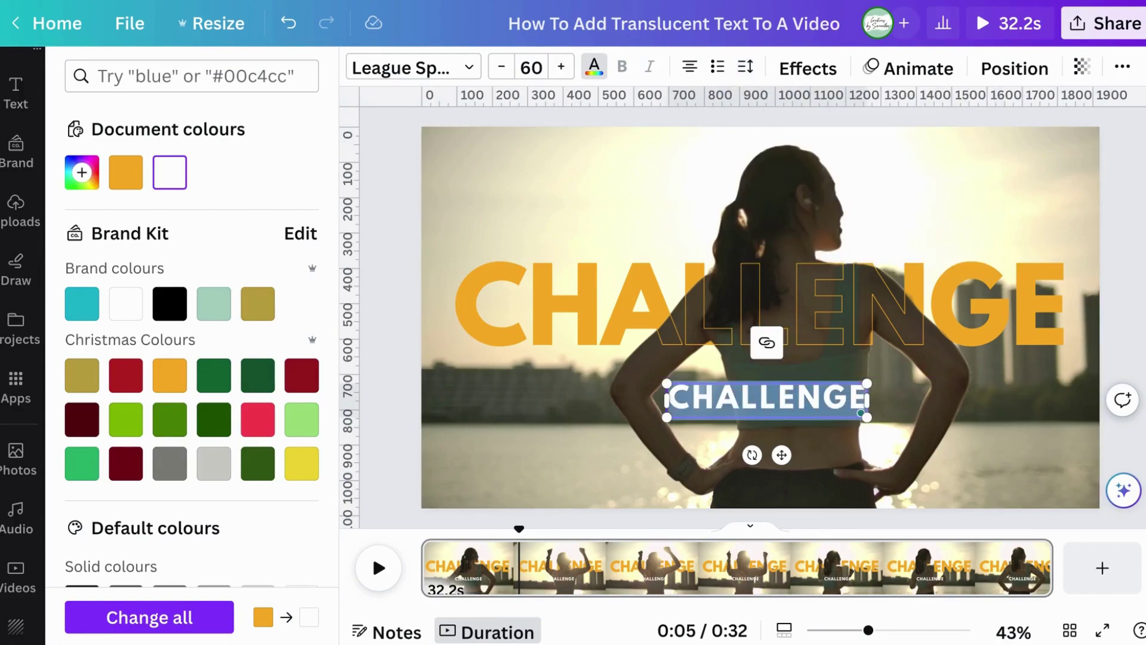
text(YOURSELF)
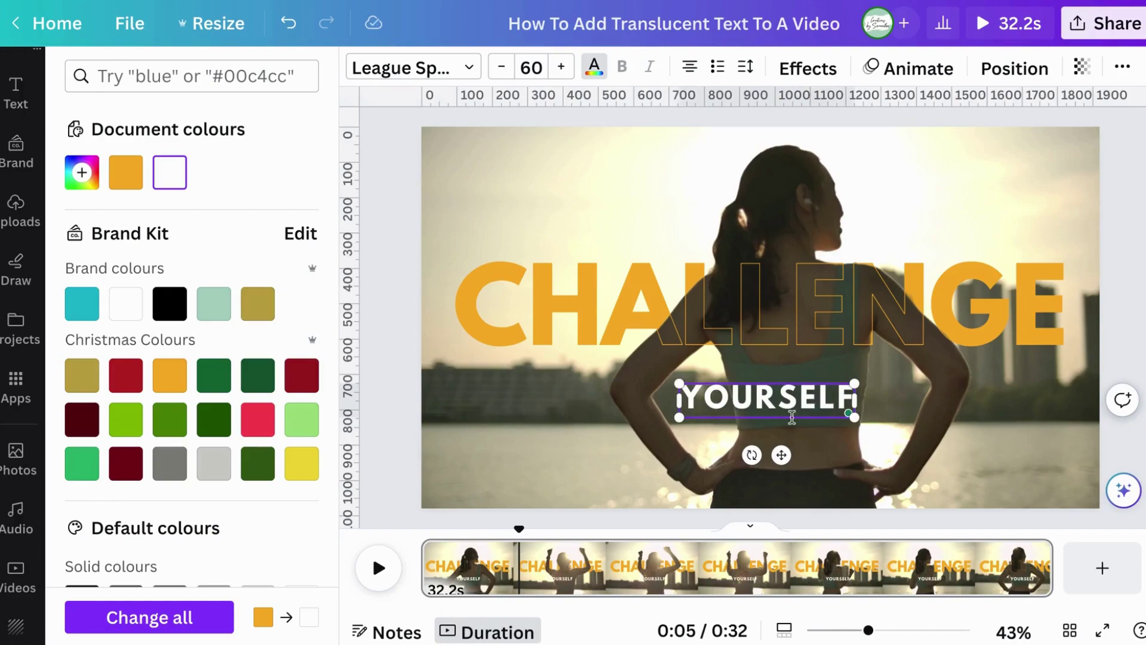
Centre YOURSELF horizontally on the page at X 712 px and nudge it up to Y 707 px
click(755, 303)
click(770, 397)
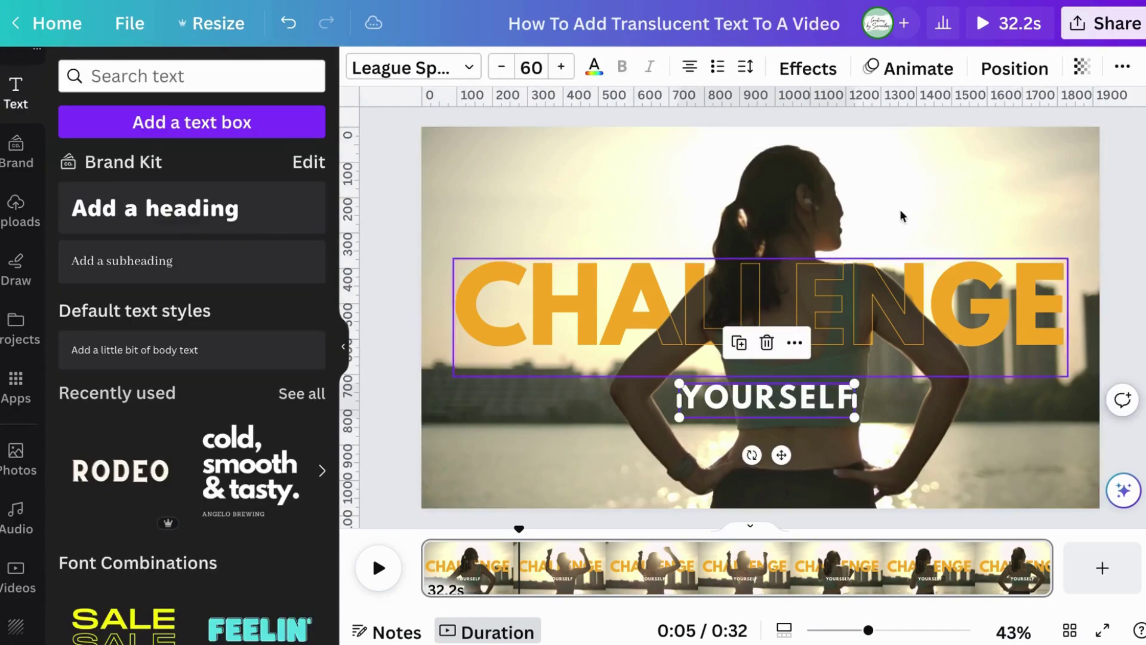
click(1015, 68)
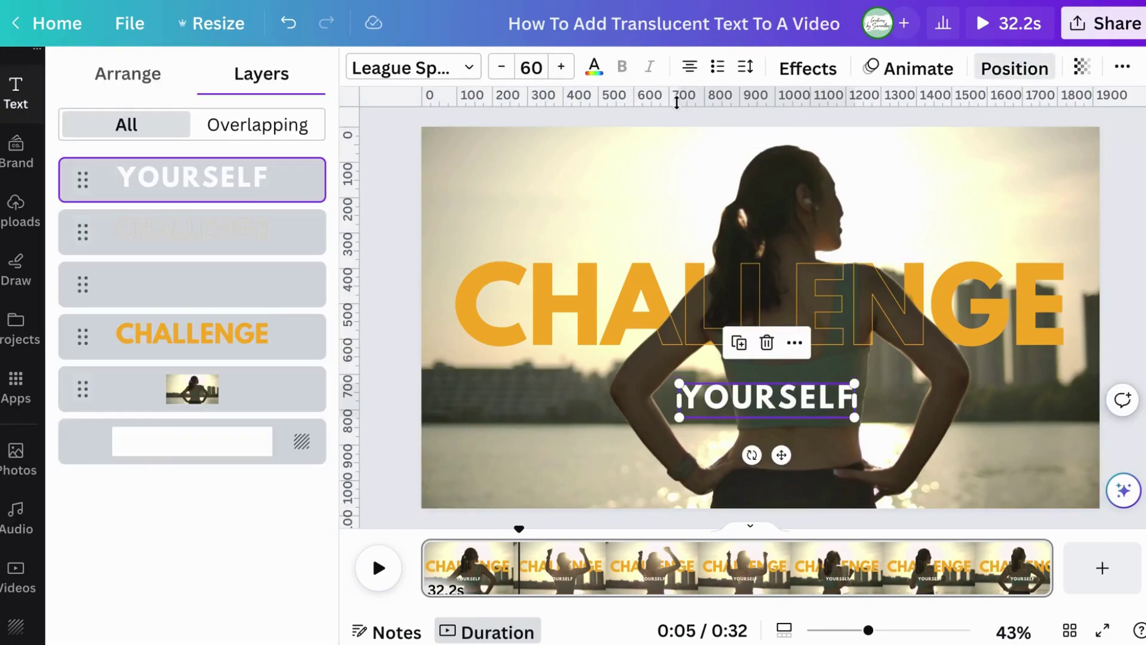
click(138, 70)
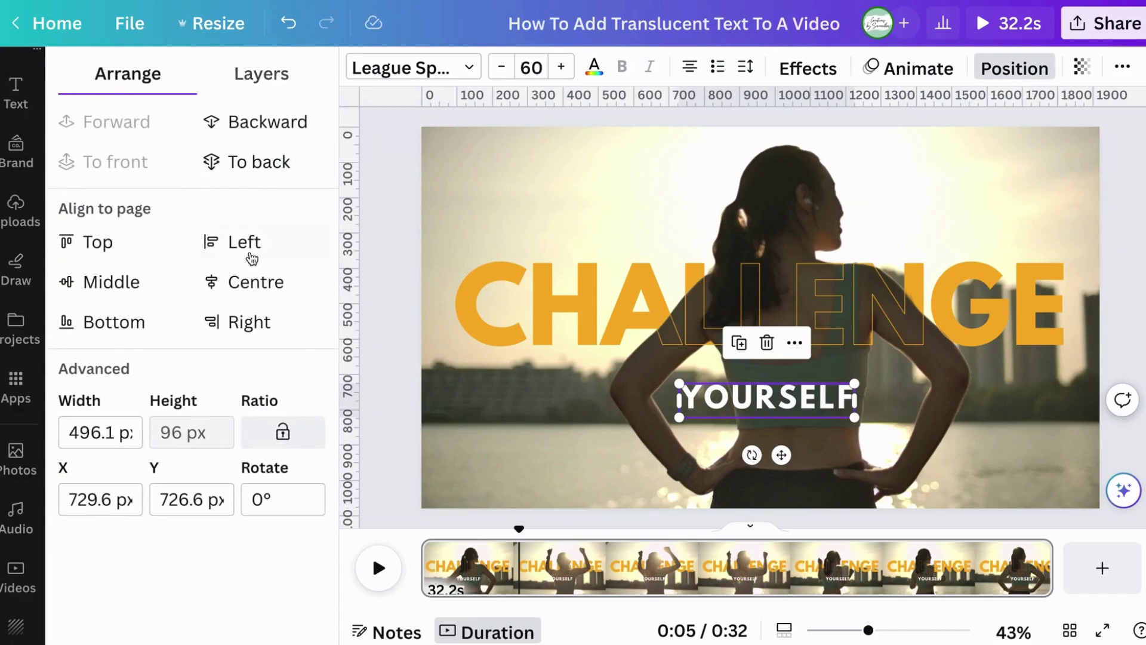
click(250, 281)
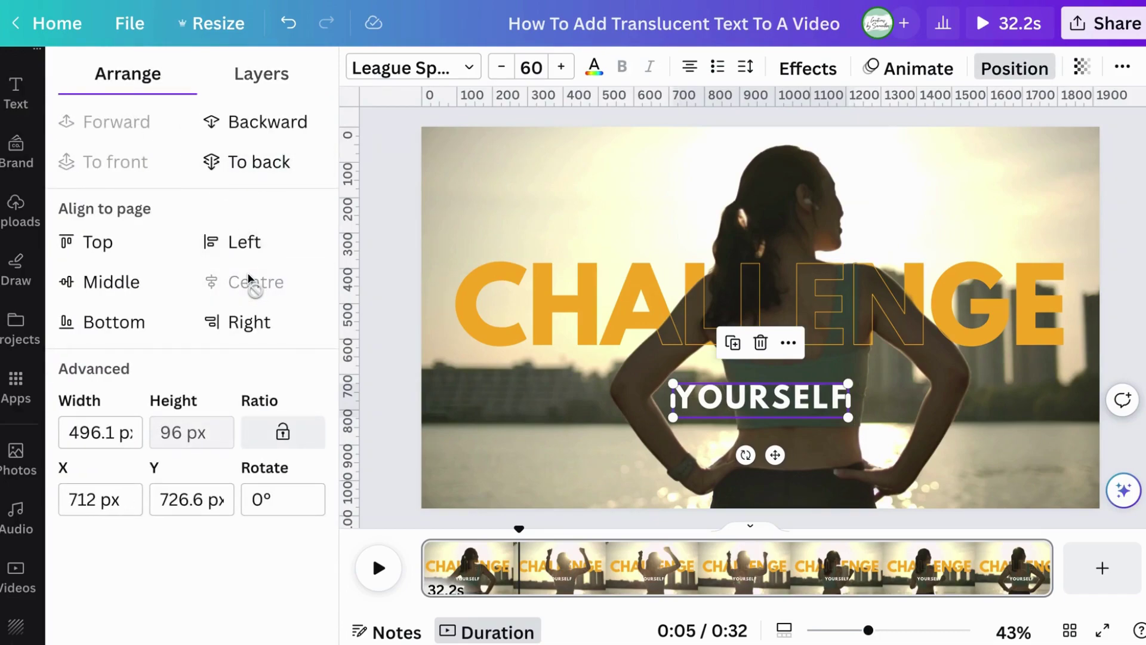
click(899, 427)
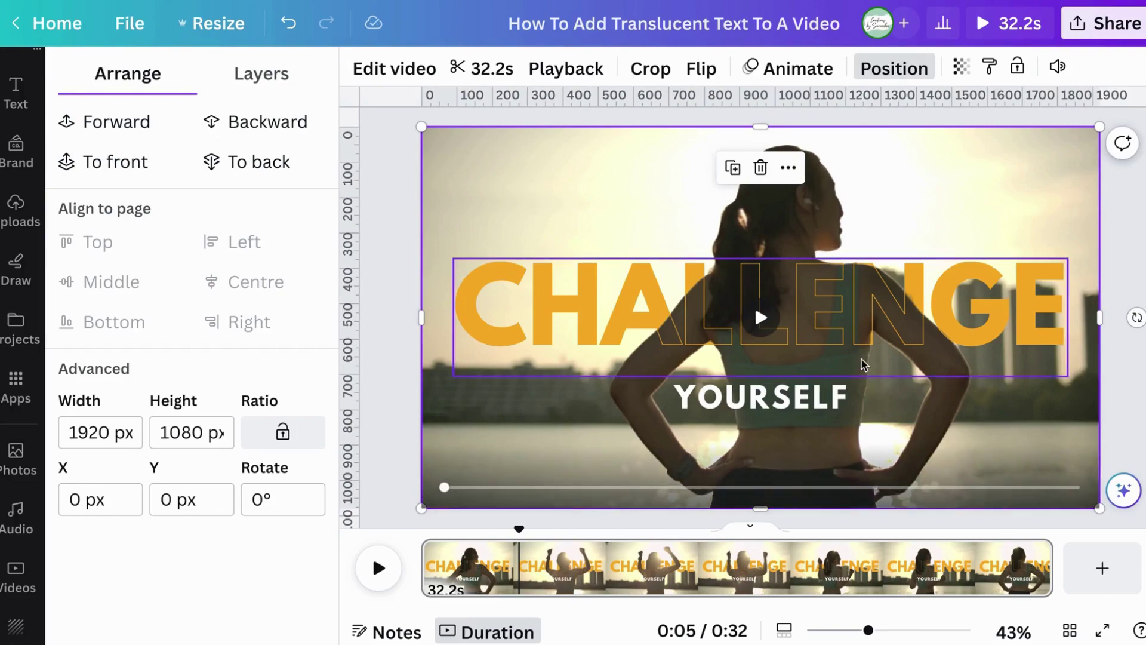
drag(798, 411, 797, 403)
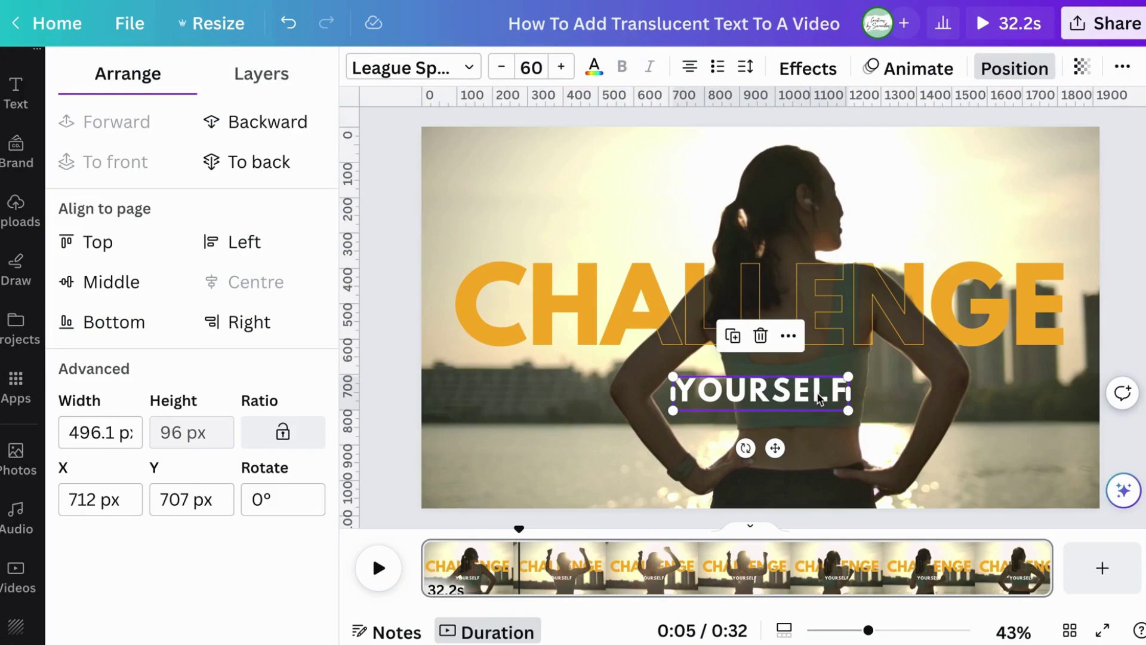
Give YOURSELF a Rise animation on enter only, with its speed slowed down
click(943, 83)
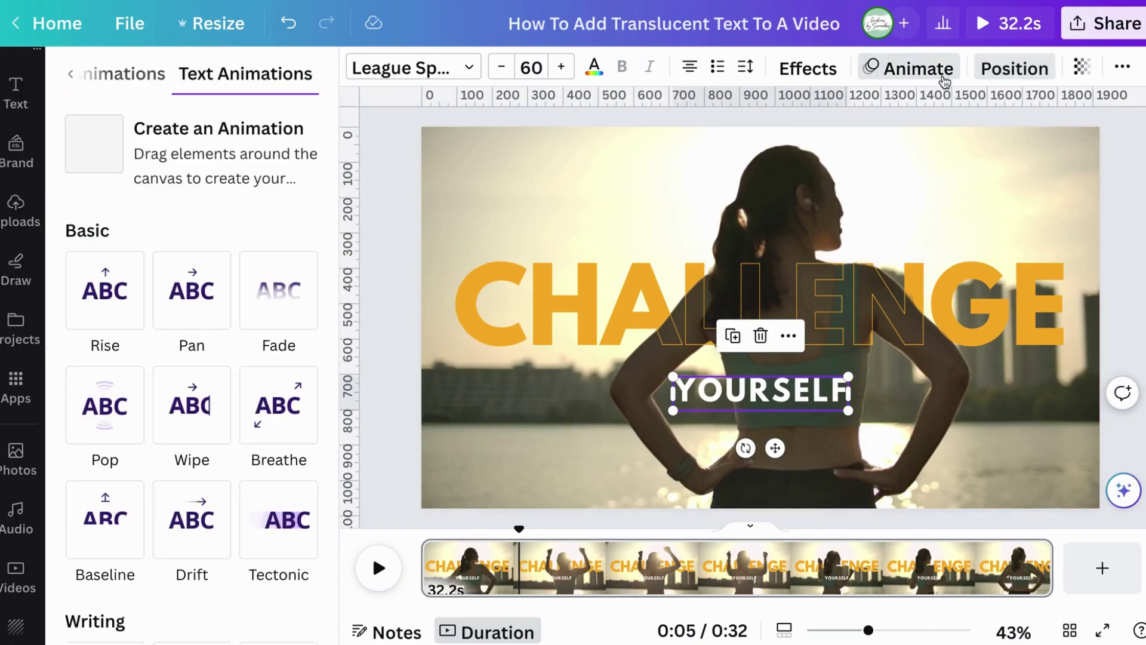
click(100, 308)
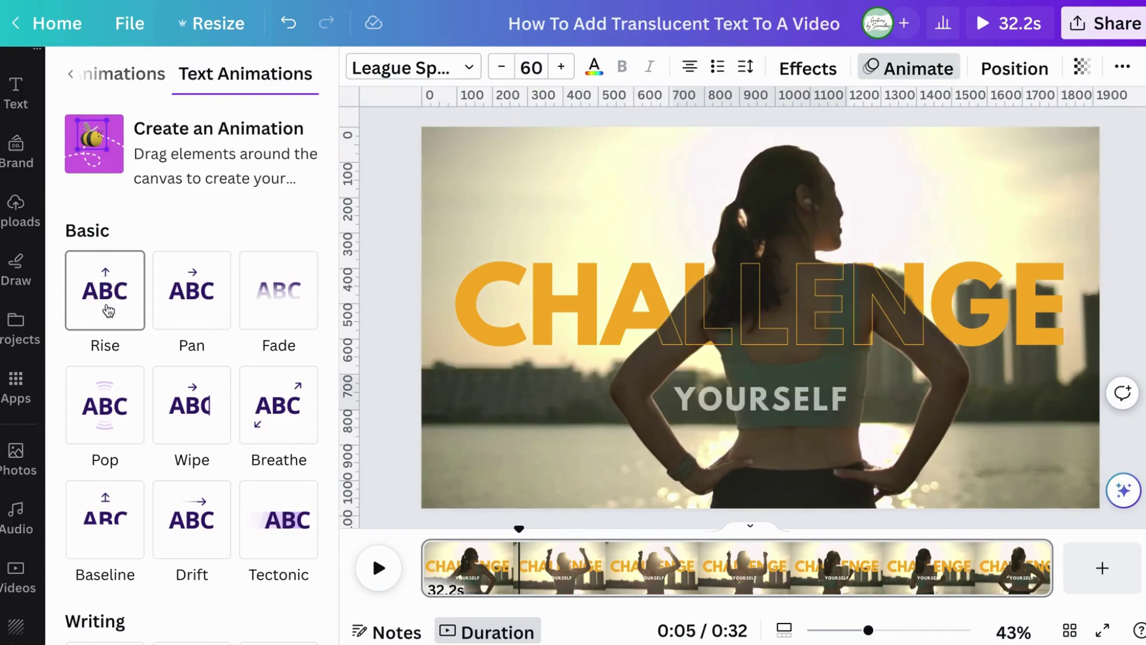
click(97, 308)
click(194, 355)
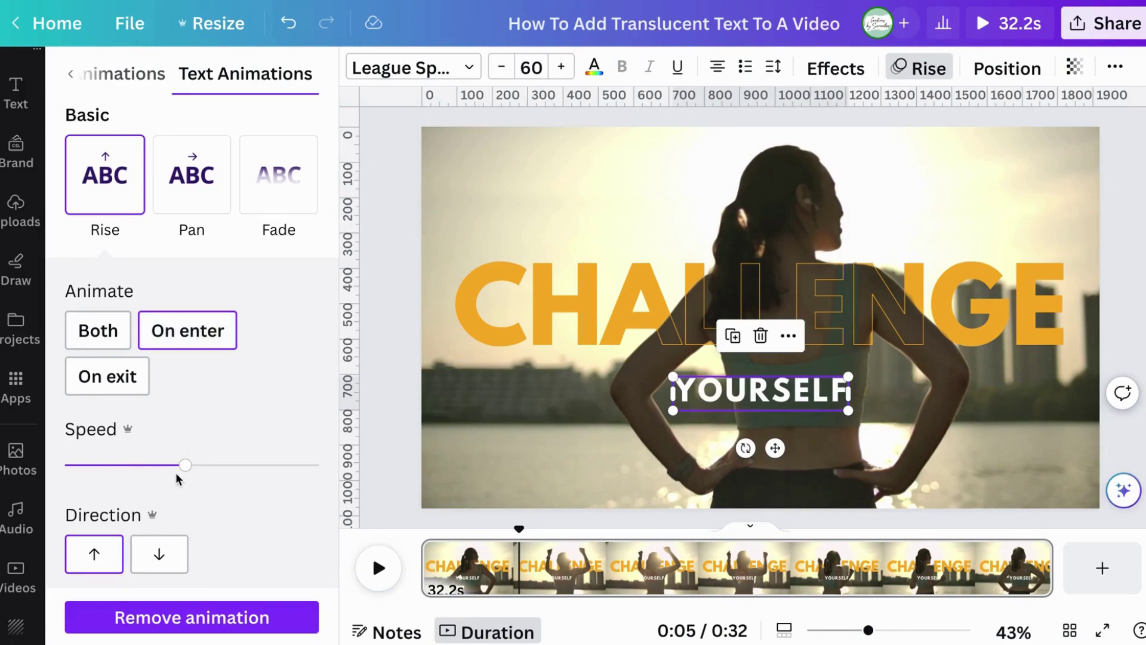
drag(183, 465, 100, 471)
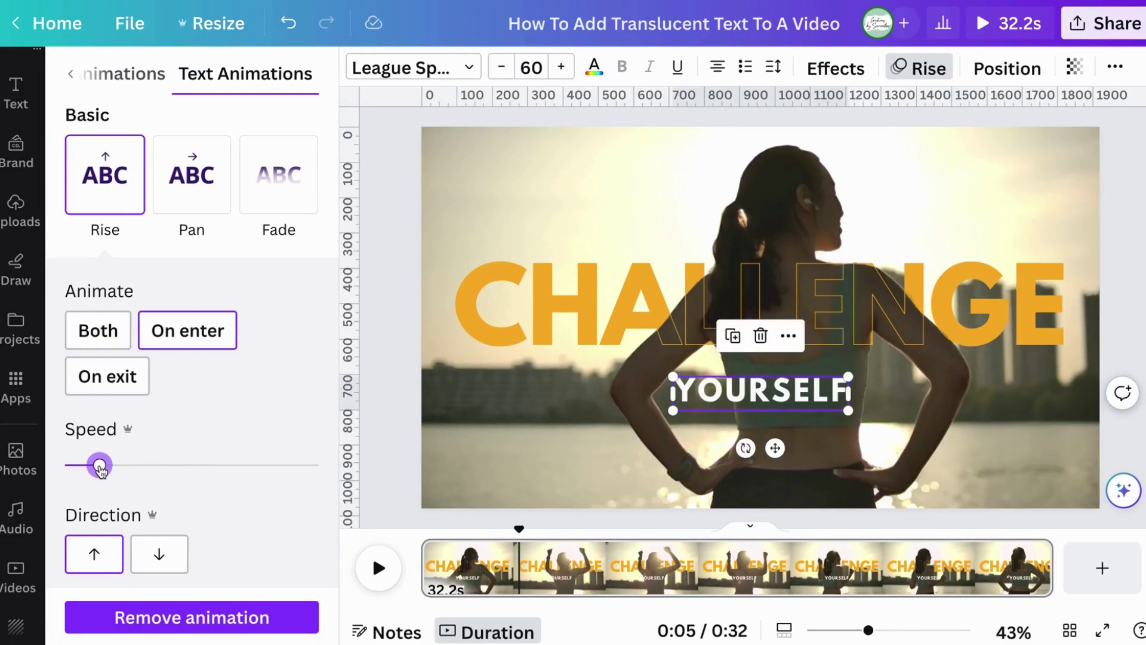
click(382, 485)
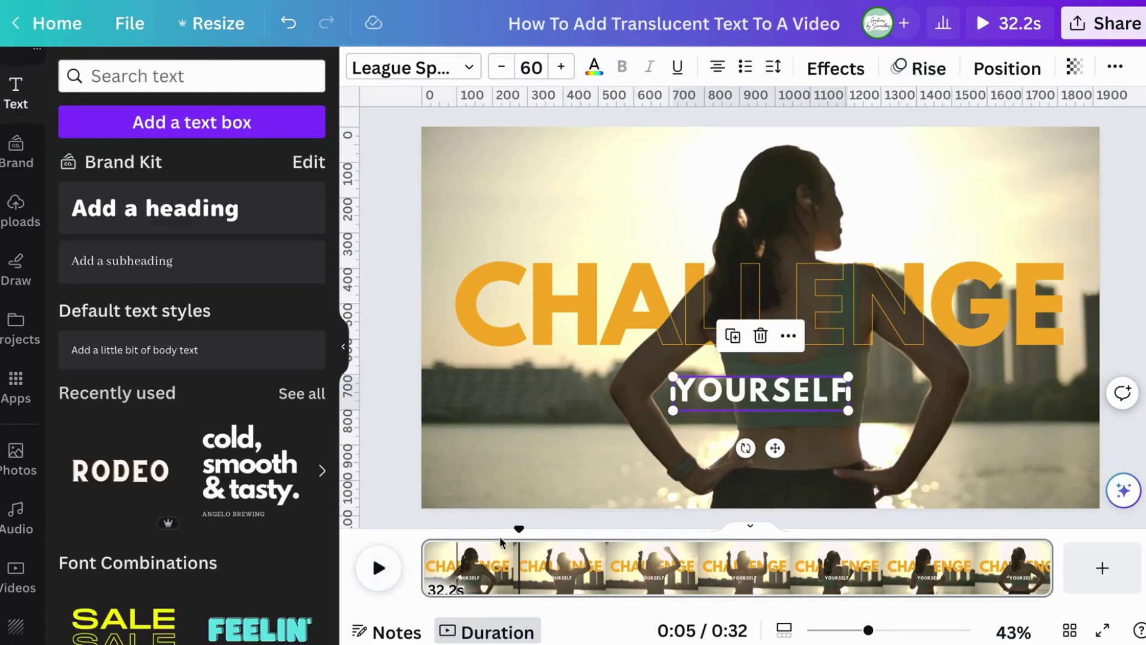
Rewind to 0:00 and play the video to preview YOURSELF rising under CHALLENGE
drag(521, 530, 384, 513)
click(378, 568)
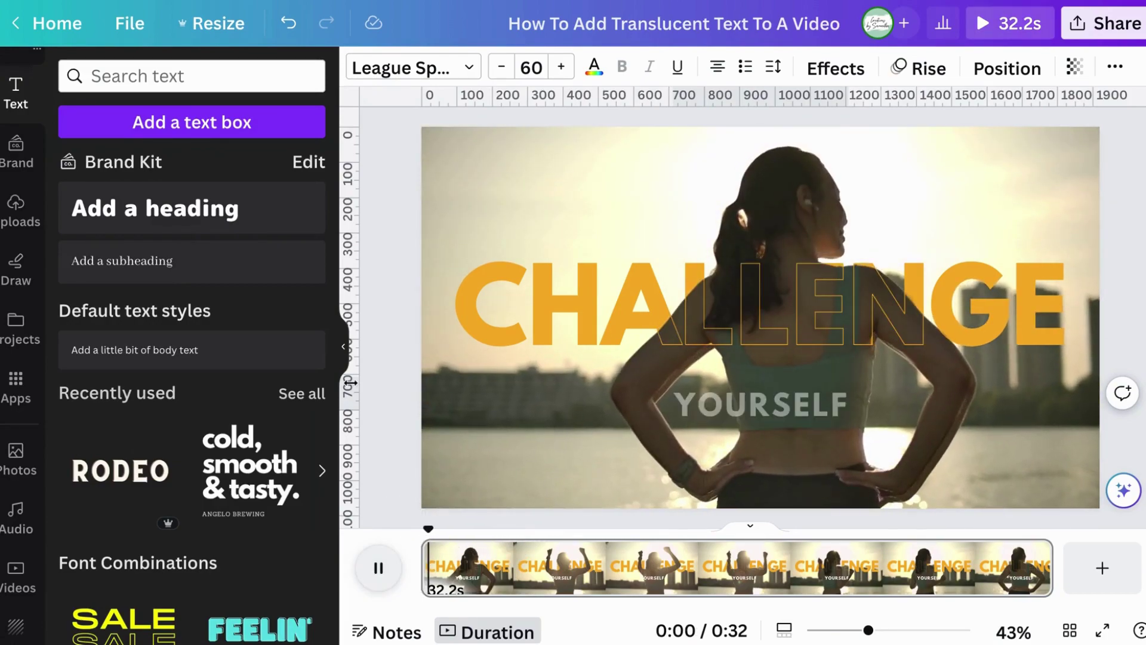